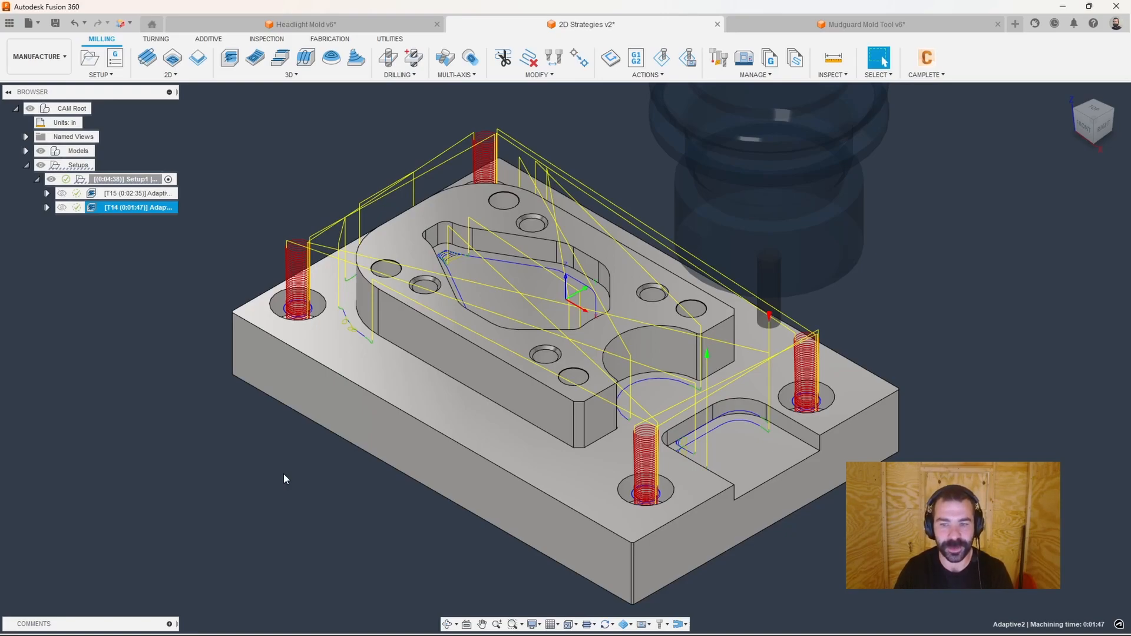
Review the geometry and rest machining settings of the second adaptive toolpath.
{"action": "double_click", "coordinate": [90, 207]}
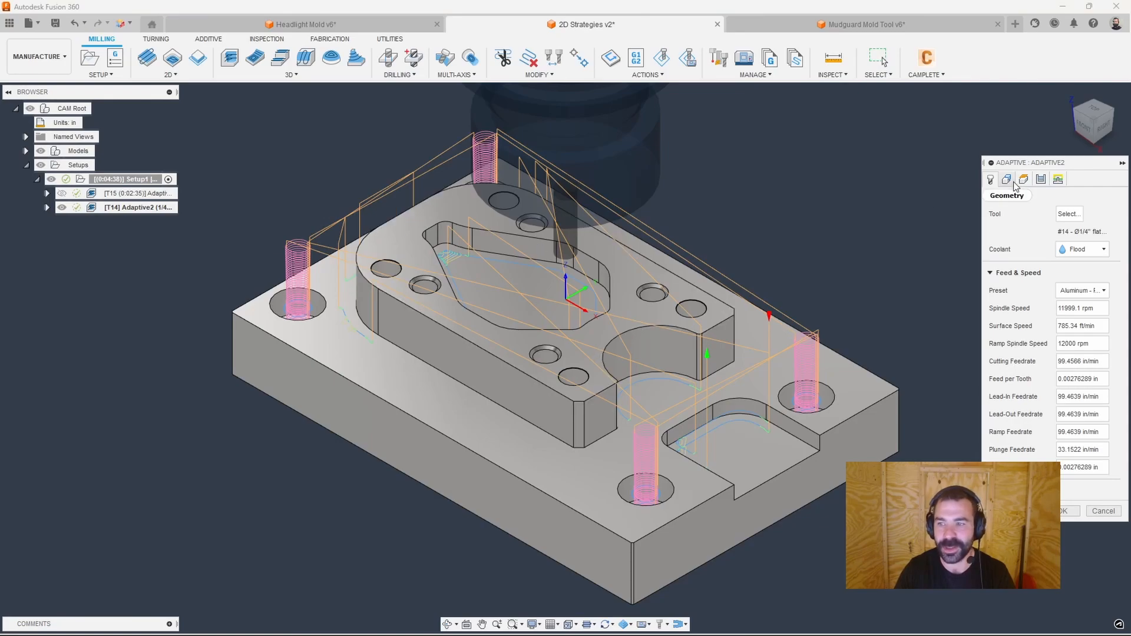
{"action": "left_click", "coordinate": [1007, 179]}
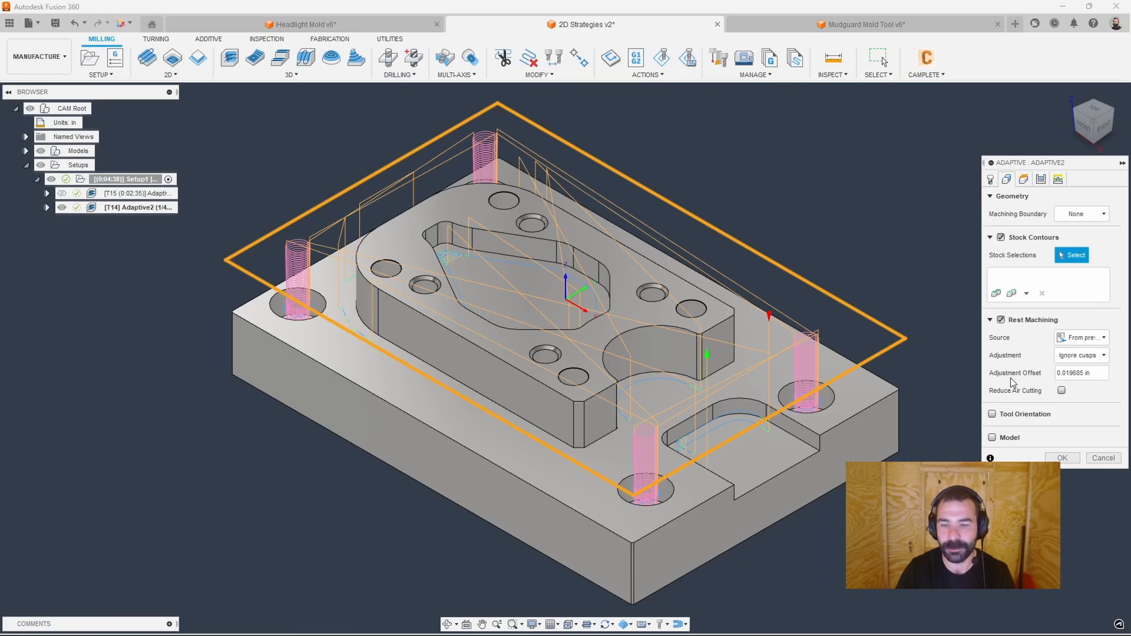
{"action": "left_click", "coordinate": [1062, 458]}
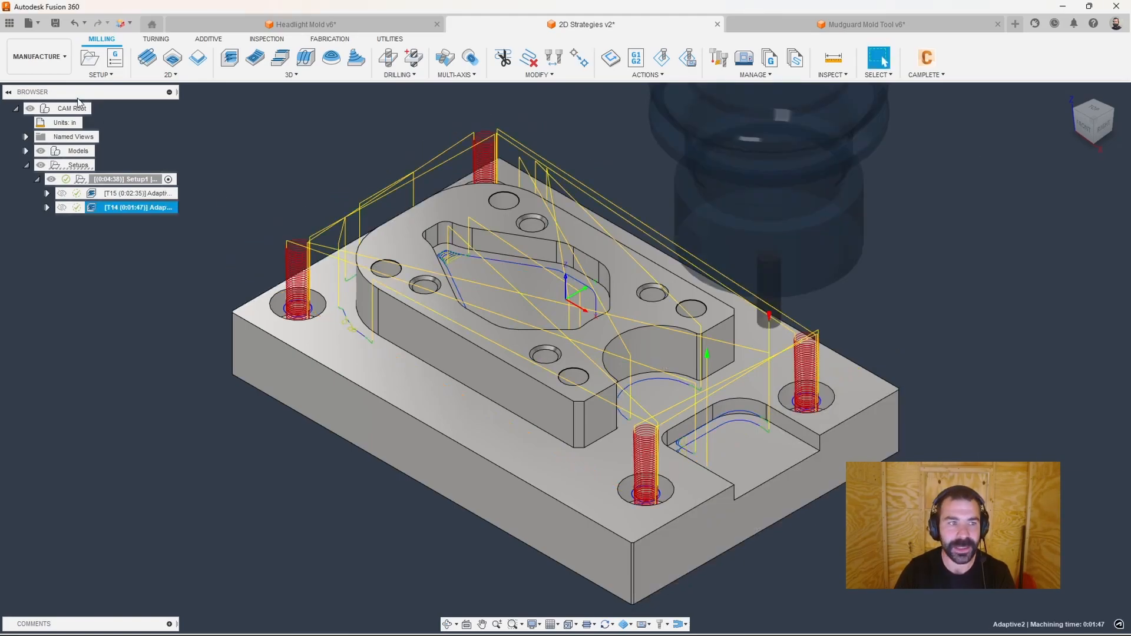
Switch to the Design workspace and patch the opening of the plate's left corner hole as a new surface body.
{"action": "left_click", "coordinate": [39, 57]}
{"action": "left_click", "coordinate": [51, 88]}
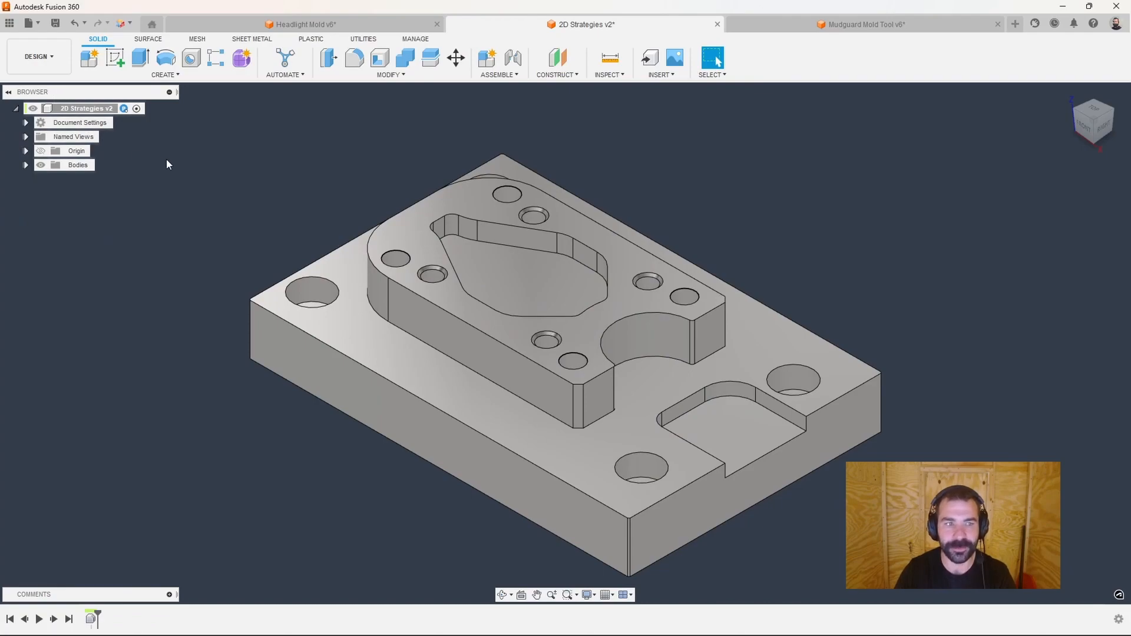
{"action": "left_click", "coordinate": [148, 39]}
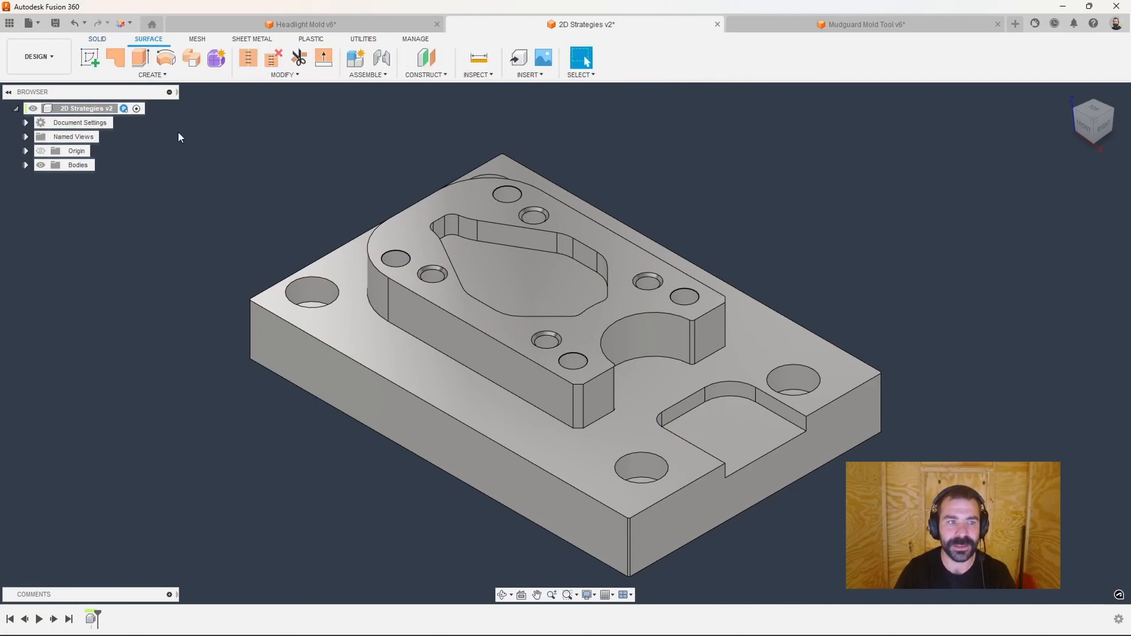
{"action": "left_click", "coordinate": [115, 57]}
{"action": "left_click", "coordinate": [313, 282]}
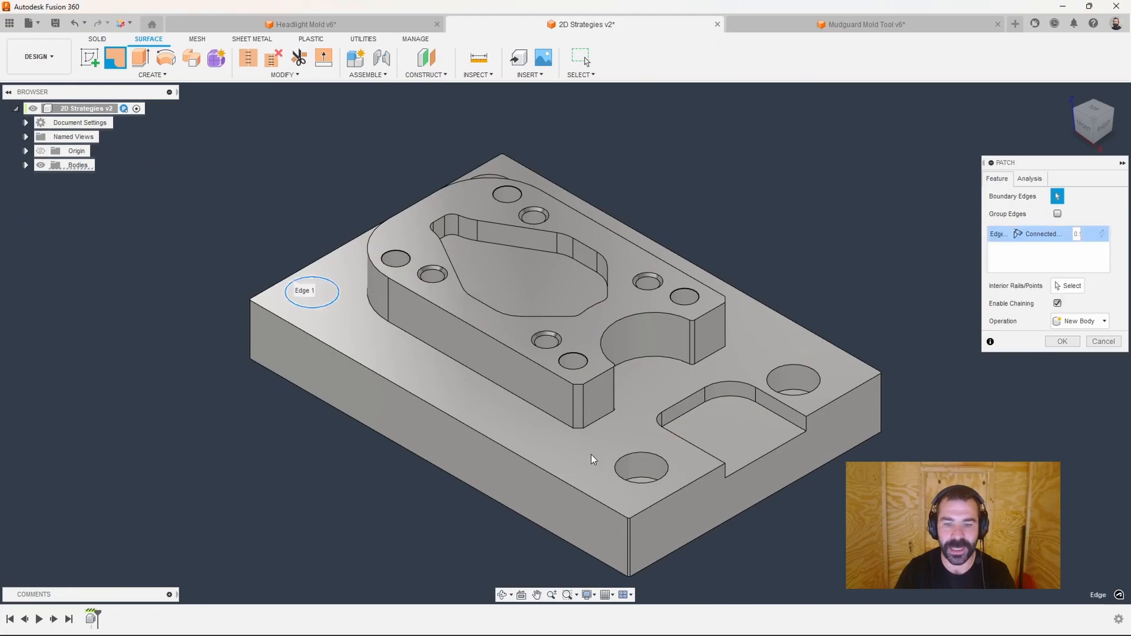
{"action": "left_click", "coordinate": [1063, 346]}
Patch the opening of the plate's front corner hole as another new surface body.
{"action": "right_click", "coordinate": [964, 425]}
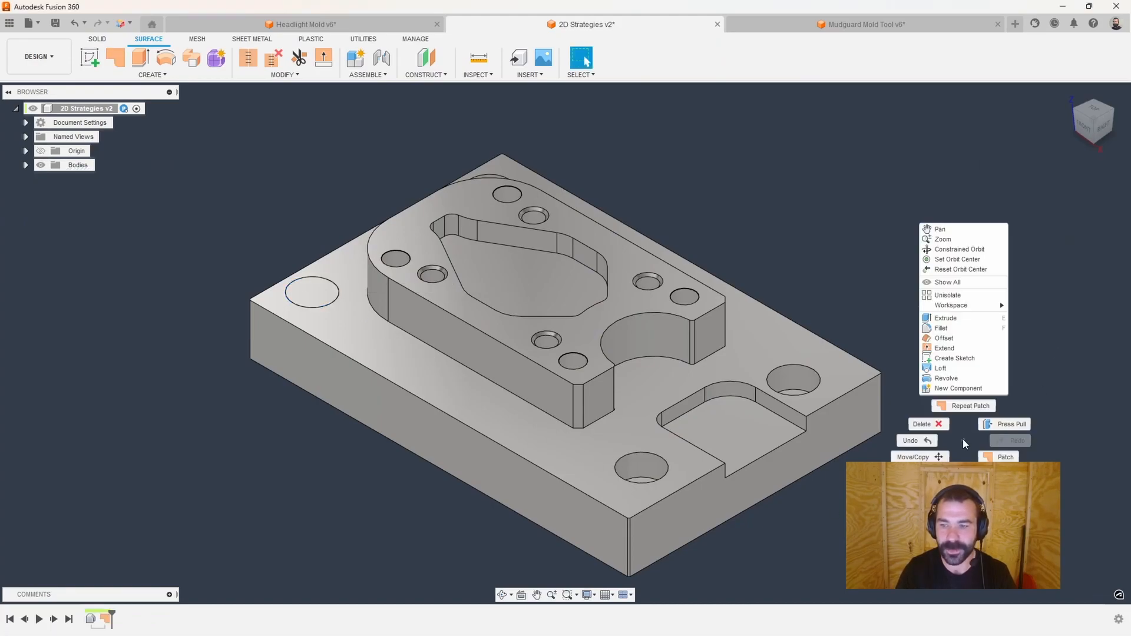
{"action": "left_click", "coordinate": [967, 399]}
{"action": "left_click", "coordinate": [626, 459]}
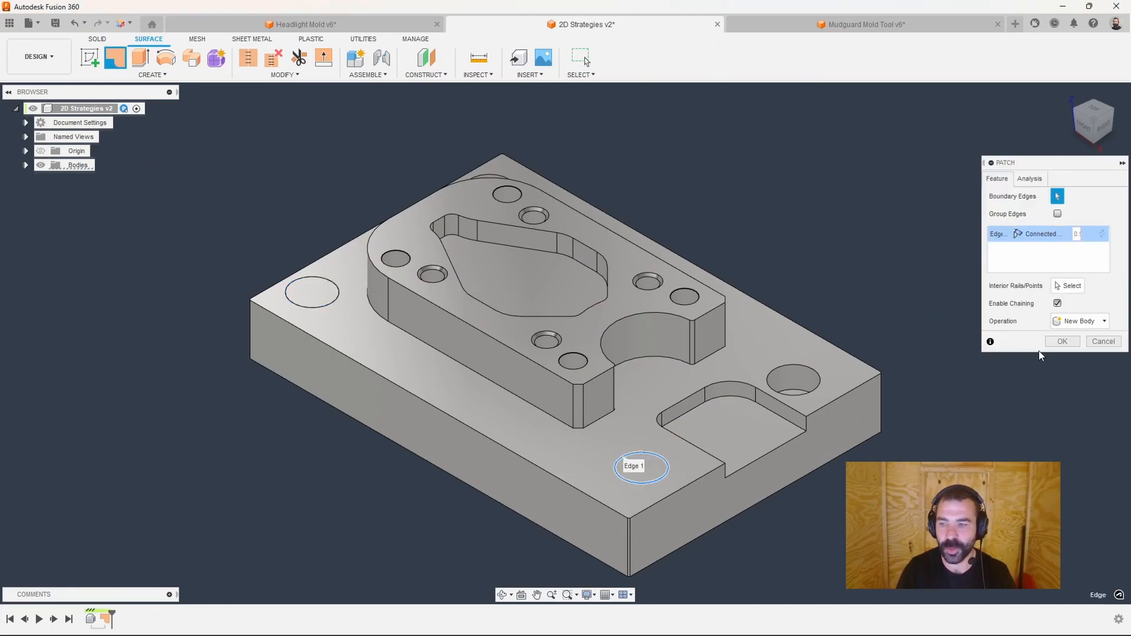
{"action": "left_click", "coordinate": [1063, 346]}
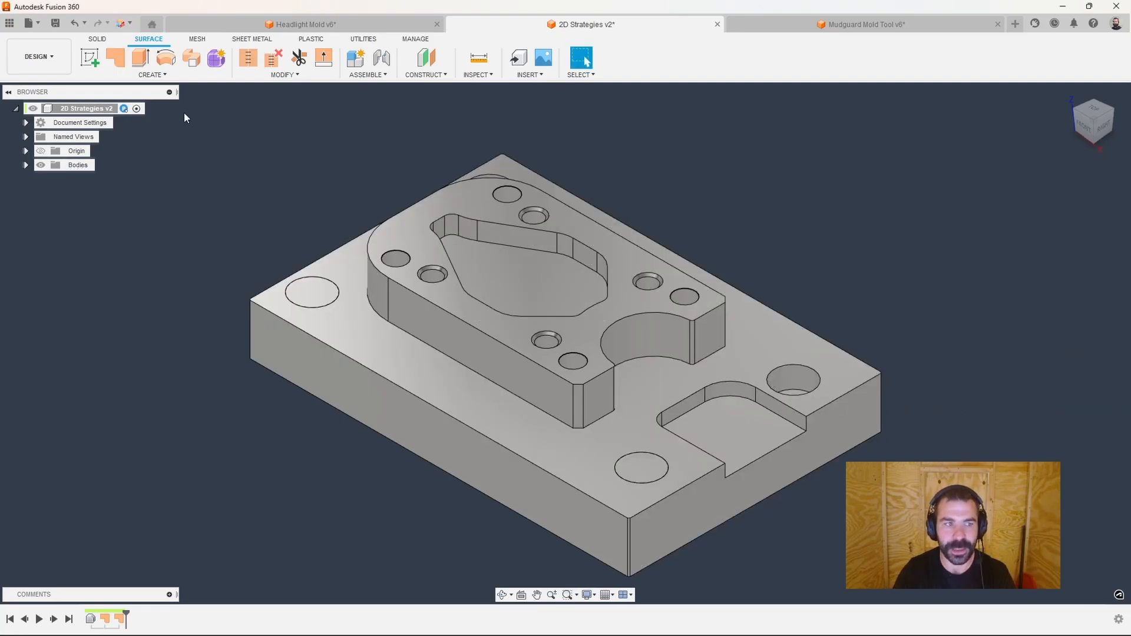
Copy the solid Body1 and paste the duplicate in place without moving it.
{"action": "left_click", "coordinate": [98, 39]}
{"action": "mouse_move", "coordinate": [804, 370]}
{"action": "middle_mouse_down", "text": "shift"}
{"action": "mouse_move", "coordinate": [807, 381]}
{"action": "mouse_move", "coordinate": [806, 372]}
{"action": "middle_mouse_up", "text": "shift"}
{"action": "left_click", "coordinate": [25, 165]}
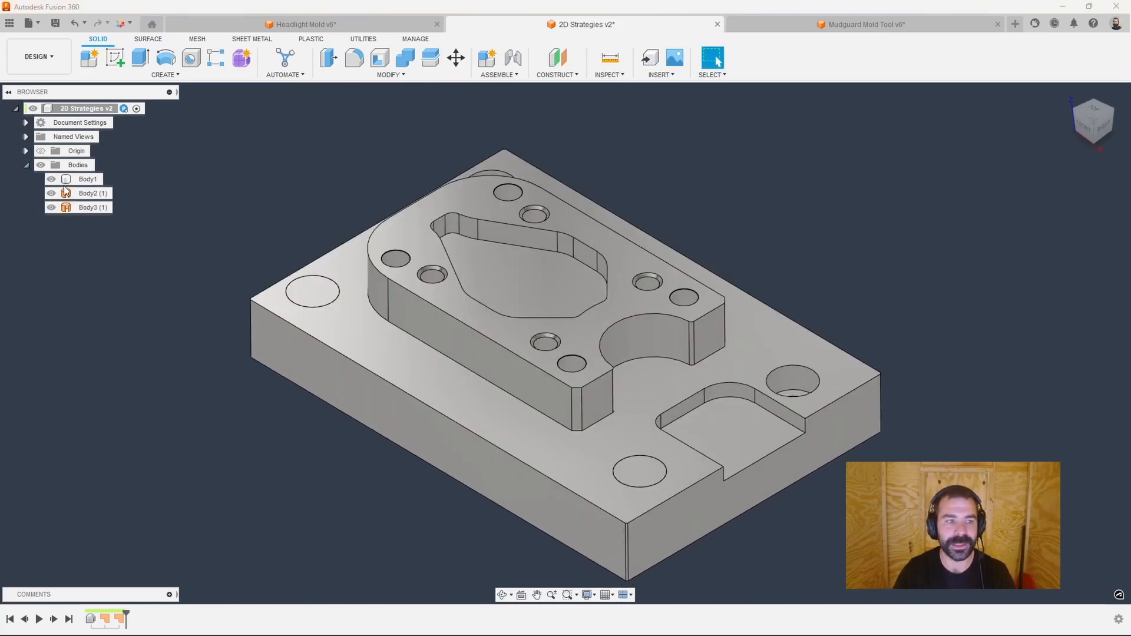
{"action": "left_click", "coordinate": [88, 179]}
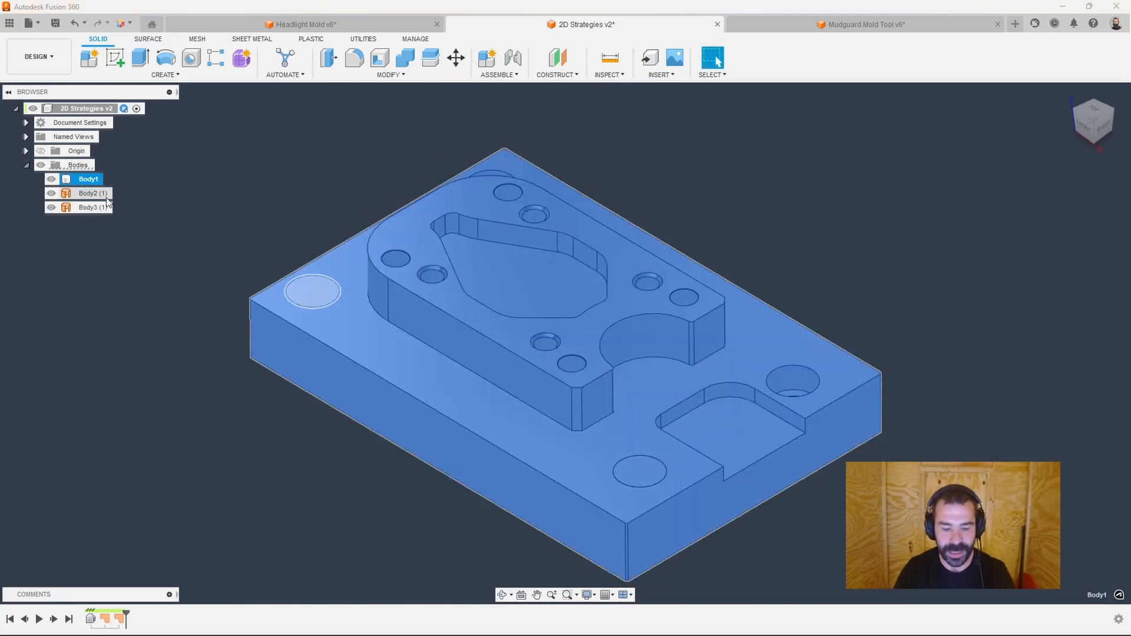
{"action": "key", "text": "ctrl+c"}
{"action": "key", "text": "ctrl+v"}
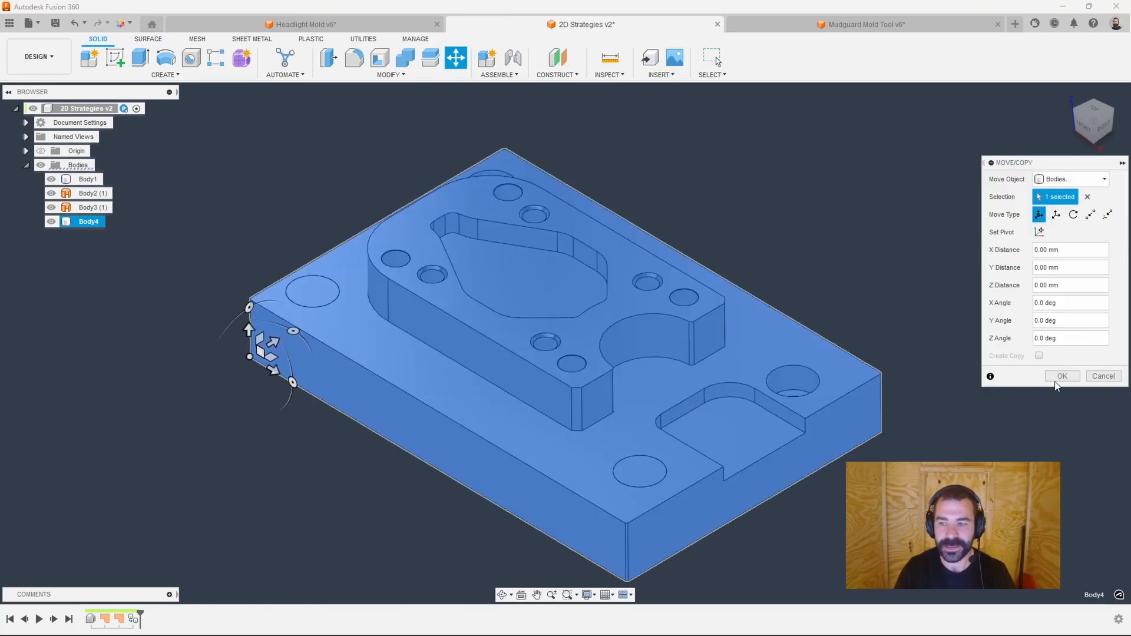
{"action": "left_click", "coordinate": [1058, 379]}
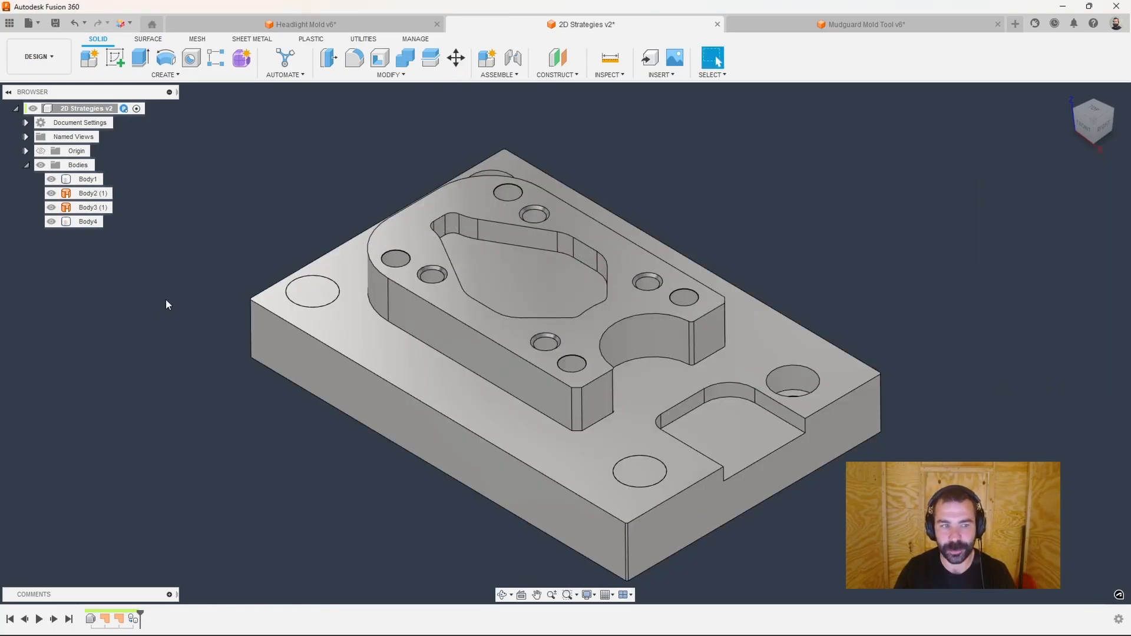
Rename the original solid body OG and its copy Modify.
{"action": "double_click", "coordinate": [92, 179]}
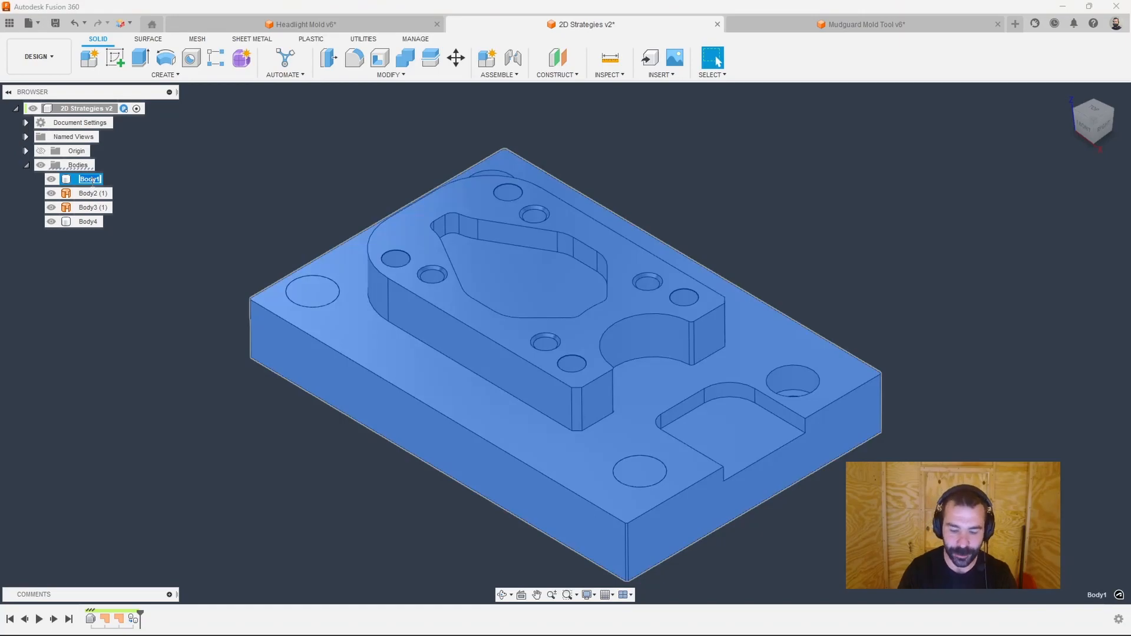
{"action": "type", "text": "OG"}
{"action": "key", "text": "Return"}
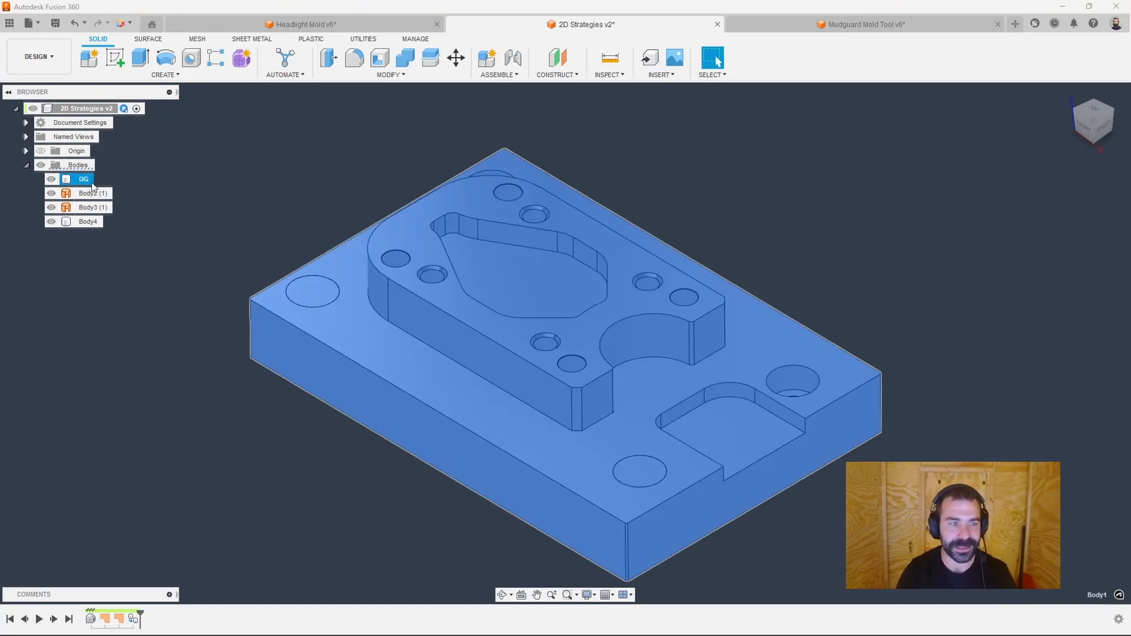
{"action": "double_click", "coordinate": [89, 223]}
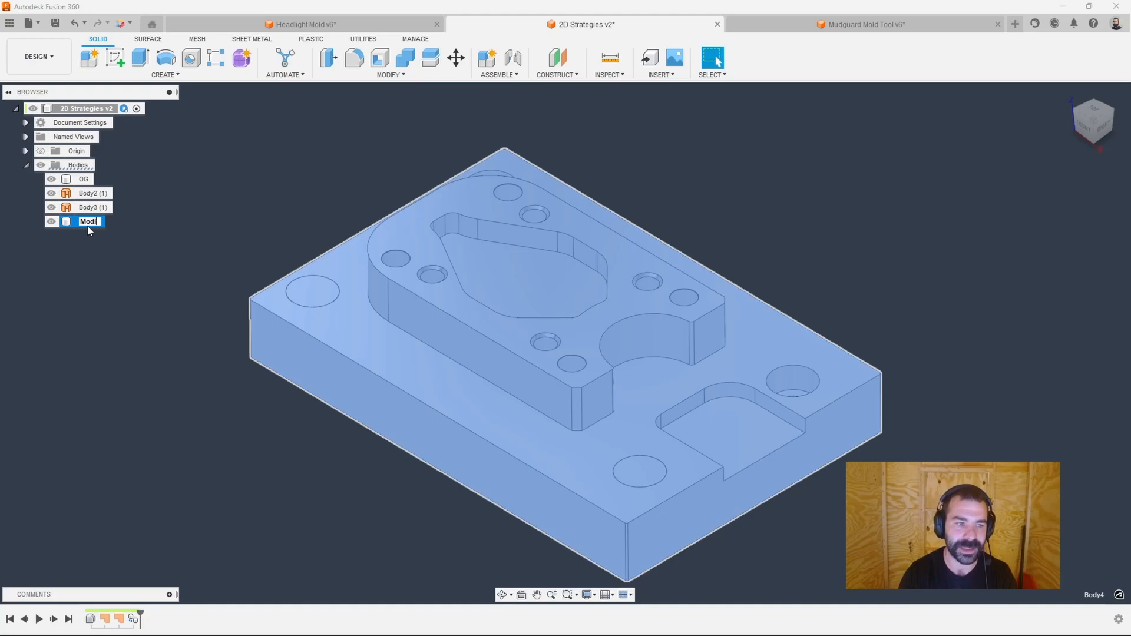
{"action": "key", "text": "Return"}
Hide the OG body.
{"action": "left_click", "coordinate": [51, 182], "text": "ctrl"}
{"action": "left_click", "coordinate": [50, 179]}
{"action": "left_click", "coordinate": [205, 242]}
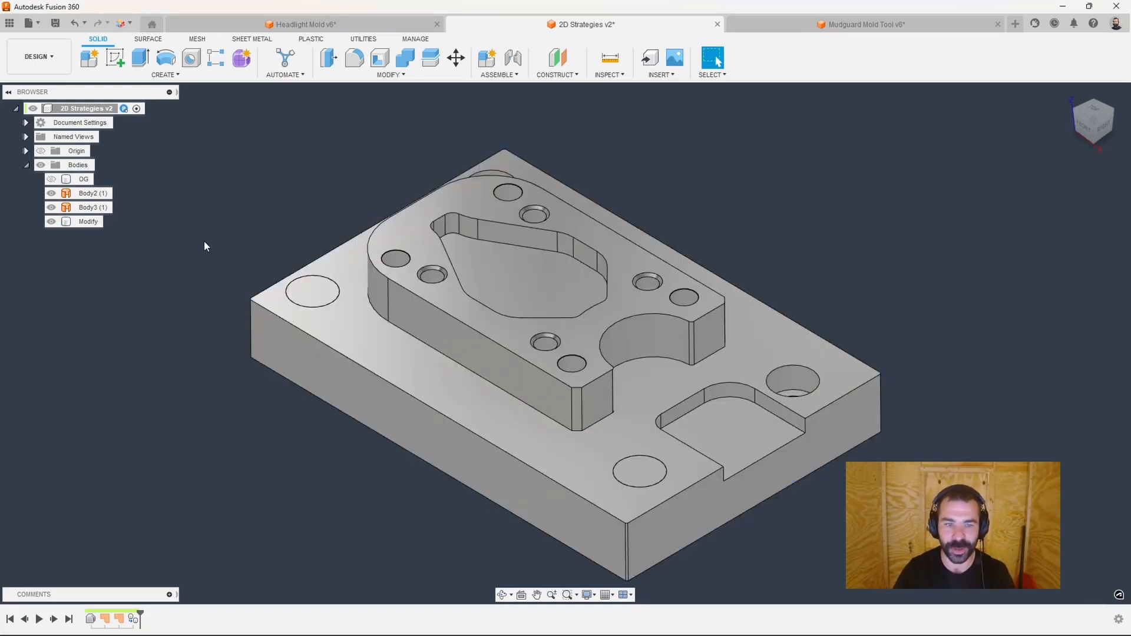
Delete all faces of the two unpatched counterbored corner holes on the Modify body, filling them in.
{"action": "middle_click_drag", "start_coordinate": [230, 241], "coordinate": [210, 213], "text": "shift"}
{"action": "middle_click_drag", "start_coordinate": [601, 386], "coordinate": [648, 466], "text": "shift"}
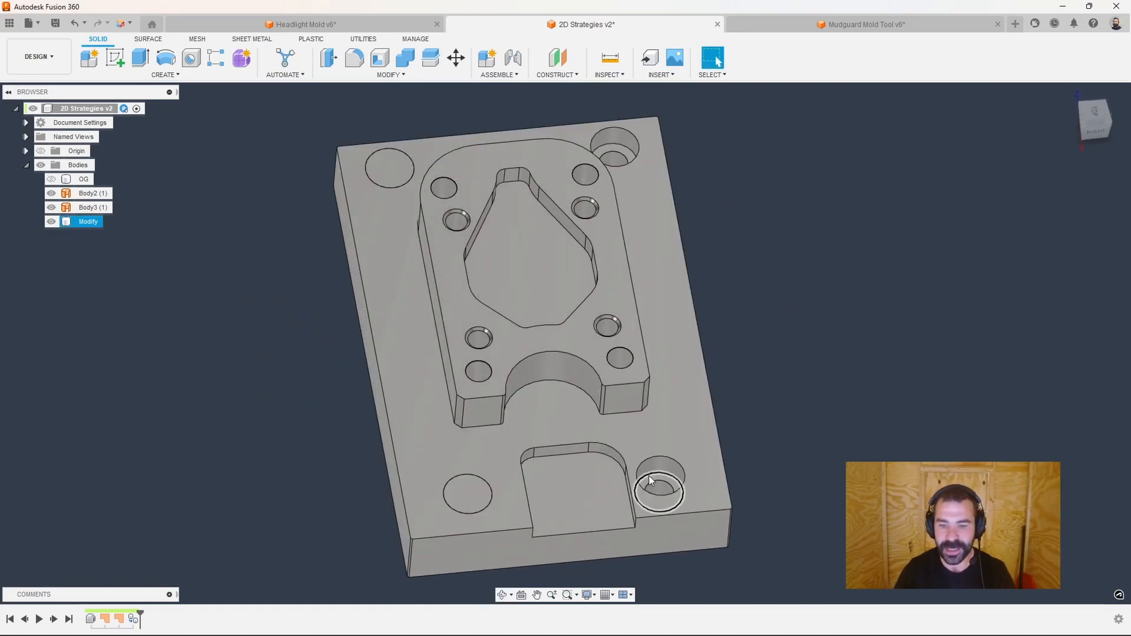
{"action": "scroll", "coordinate": [657, 488], "scroll_direction": "up", "scroll_amount": 4}
{"action": "left_click", "coordinate": [658, 488]}
{"action": "left_click", "coordinate": [653, 465], "text": "ctrl"}
{"action": "left_click", "coordinate": [653, 454], "text": "ctrl"}
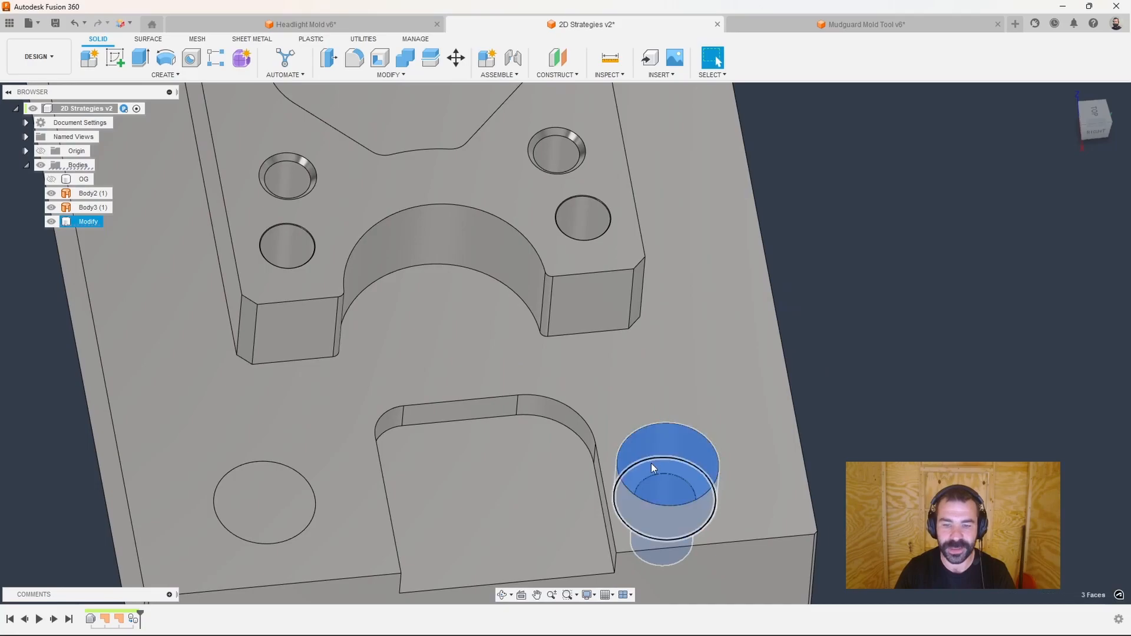
{"action": "scroll", "coordinate": [619, 511], "scroll_direction": "down", "scroll_amount": 4}
{"action": "scroll", "coordinate": [596, 525], "scroll_direction": "down", "scroll_amount": 2}
{"action": "scroll", "coordinate": [603, 291], "scroll_direction": "up", "scroll_amount": 6}
{"action": "left_click", "coordinate": [592, 246], "text": "ctrl"}
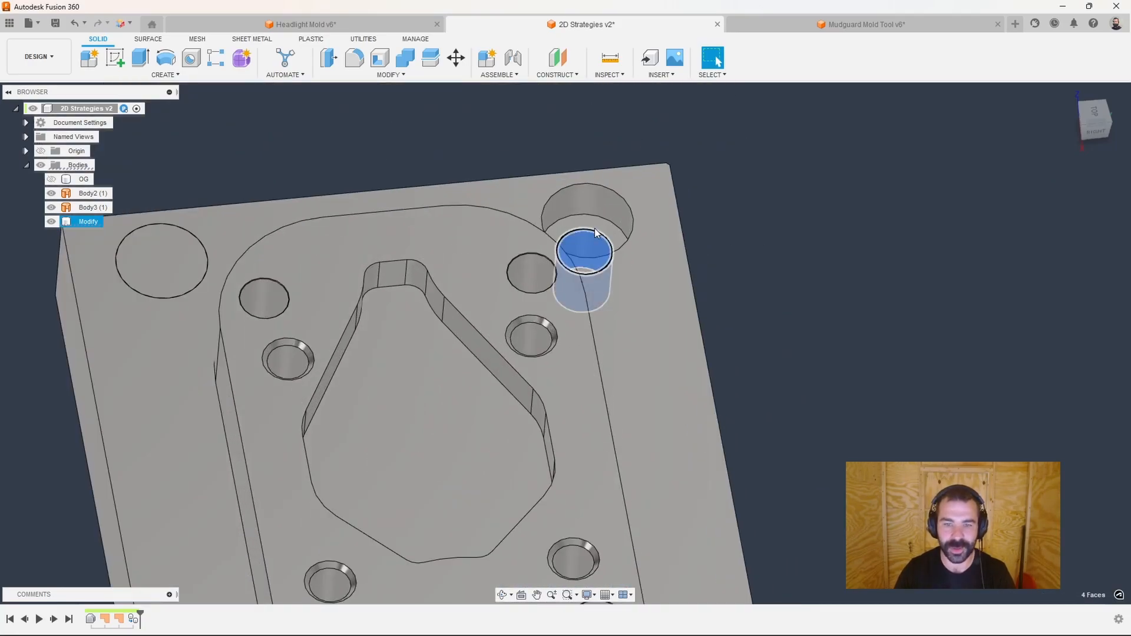
{"action": "left_click", "coordinate": [595, 226], "text": "ctrl"}
{"action": "left_click", "coordinate": [598, 208], "text": "ctrl"}
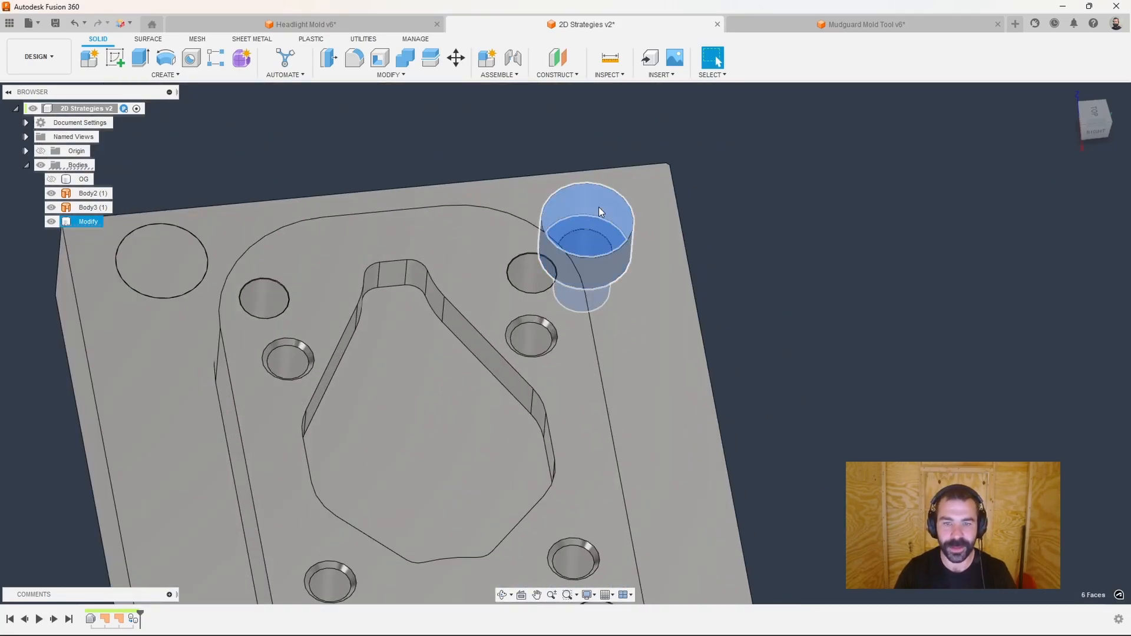
{"action": "scroll", "coordinate": [609, 270], "scroll_direction": "down", "scroll_amount": 5}
{"action": "key", "text": "Delete"}
{"action": "scroll", "coordinate": [595, 278], "scroll_direction": "down", "scroll_amount": 1}
{"action": "middle_click_drag", "start_coordinate": [597, 280], "coordinate": [635, 266], "text": "shift"}
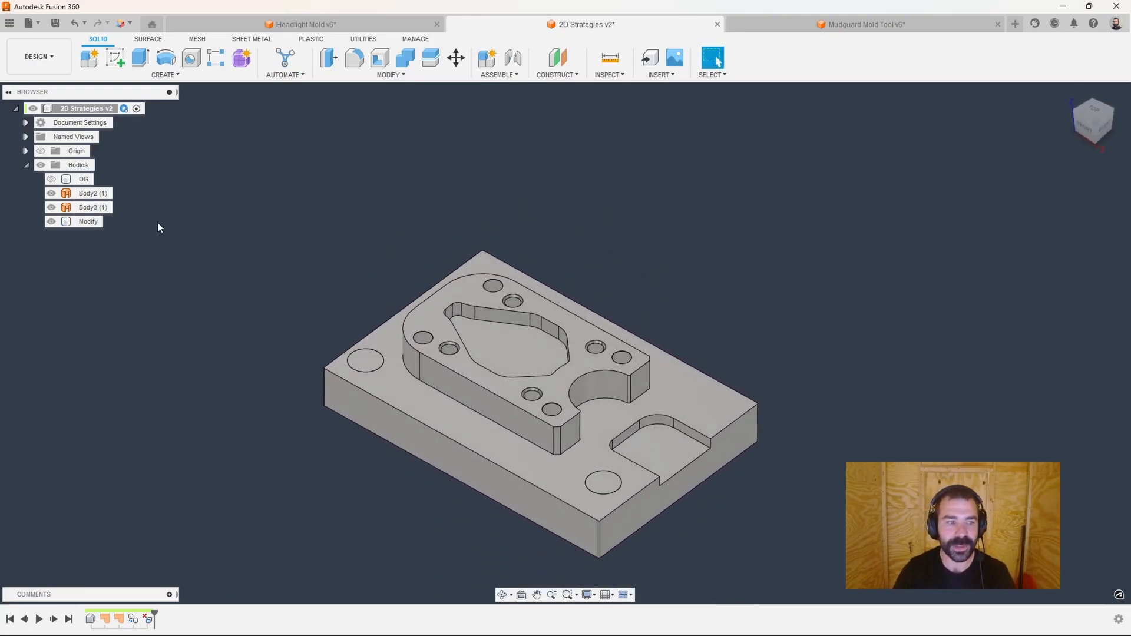
Hide the Modify body and both patch surfaces, and show the OG body.
{"action": "left_click", "coordinate": [51, 222]}
{"action": "left_click", "coordinate": [51, 208]}
{"action": "left_click", "coordinate": [52, 194]}
{"action": "left_click", "coordinate": [51, 179]}
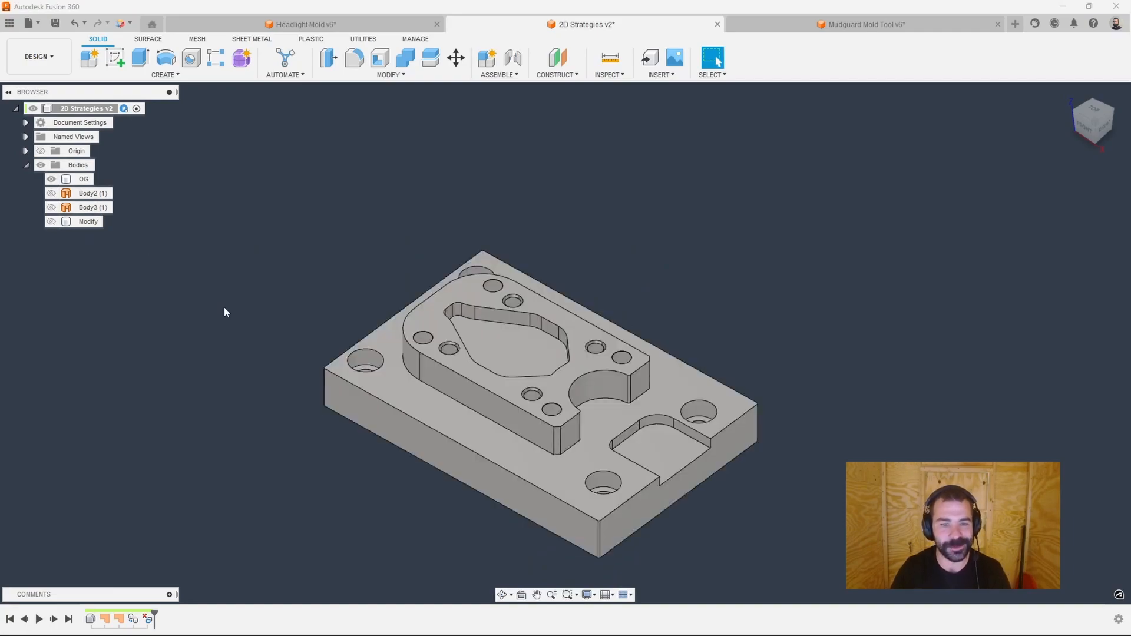
Switch to the Manufacture workspace and enable the Model override in the second adaptive toolpath's geometry settings.
{"action": "scroll", "coordinate": [224, 312], "scroll_direction": "up", "scroll_amount": 2}
{"action": "left_click", "coordinate": [38, 57]}
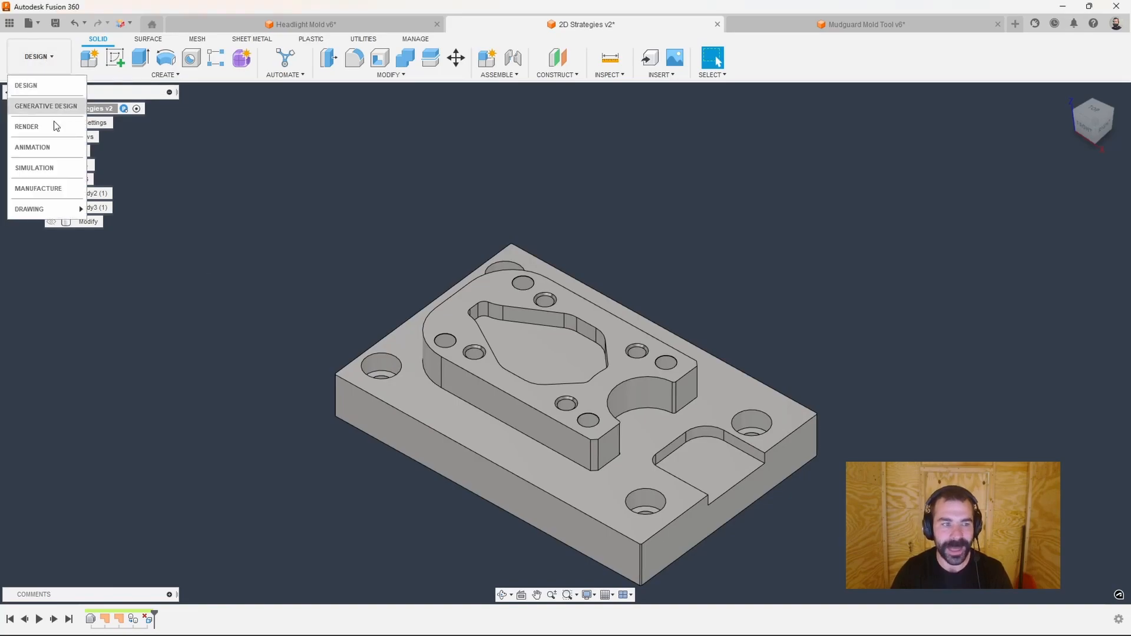
{"action": "left_click", "coordinate": [39, 188]}
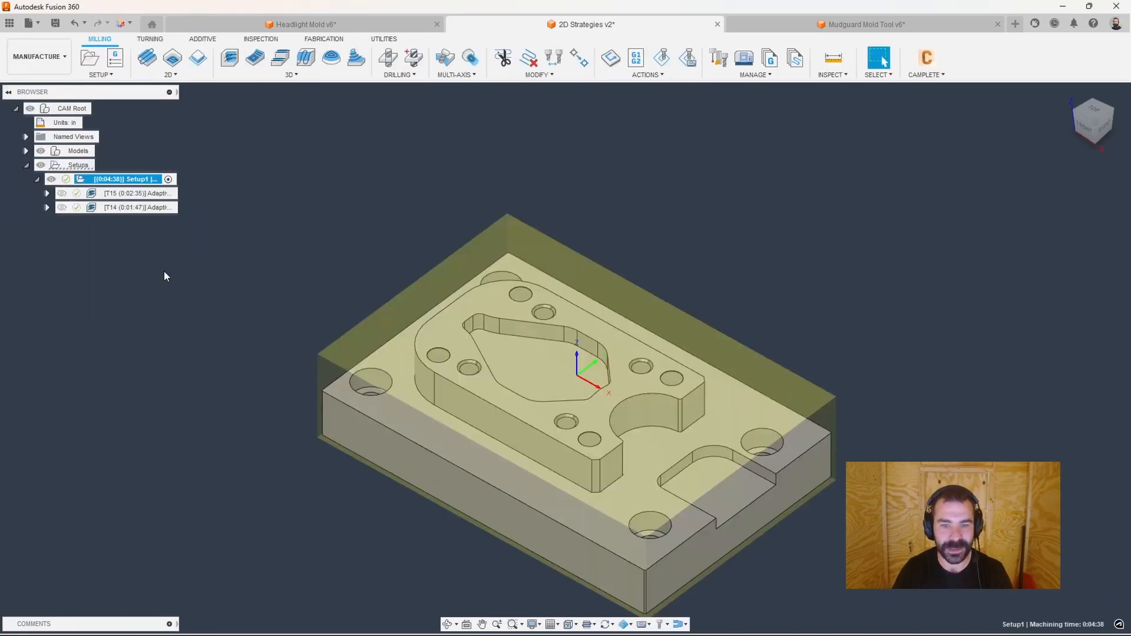
{"action": "double_click", "coordinate": [90, 206]}
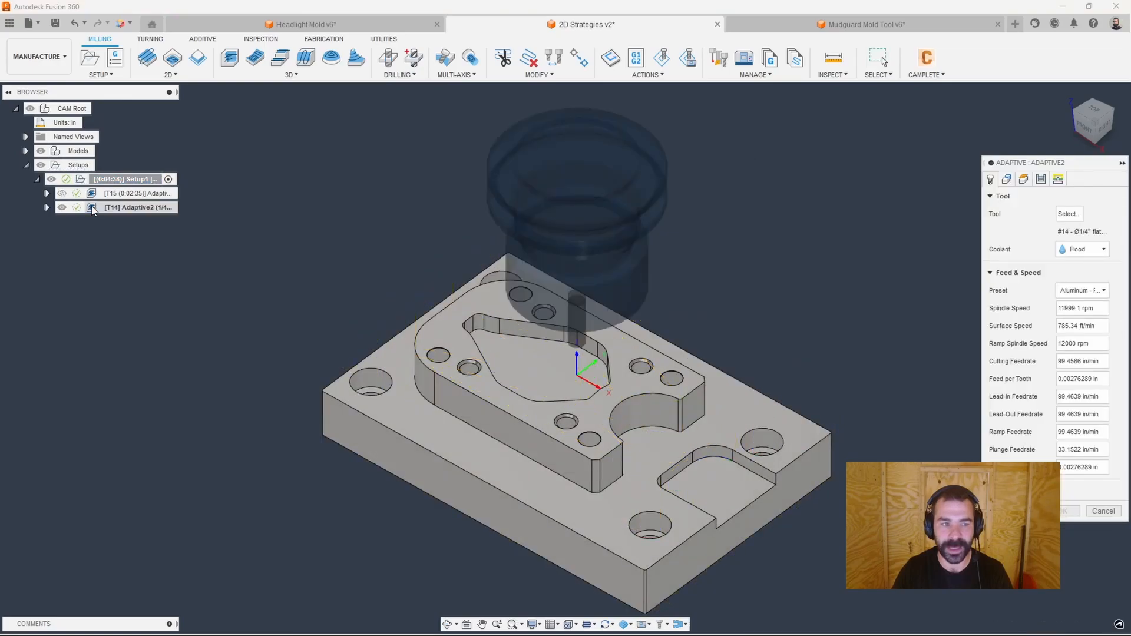
{"action": "left_click", "coordinate": [1006, 179]}
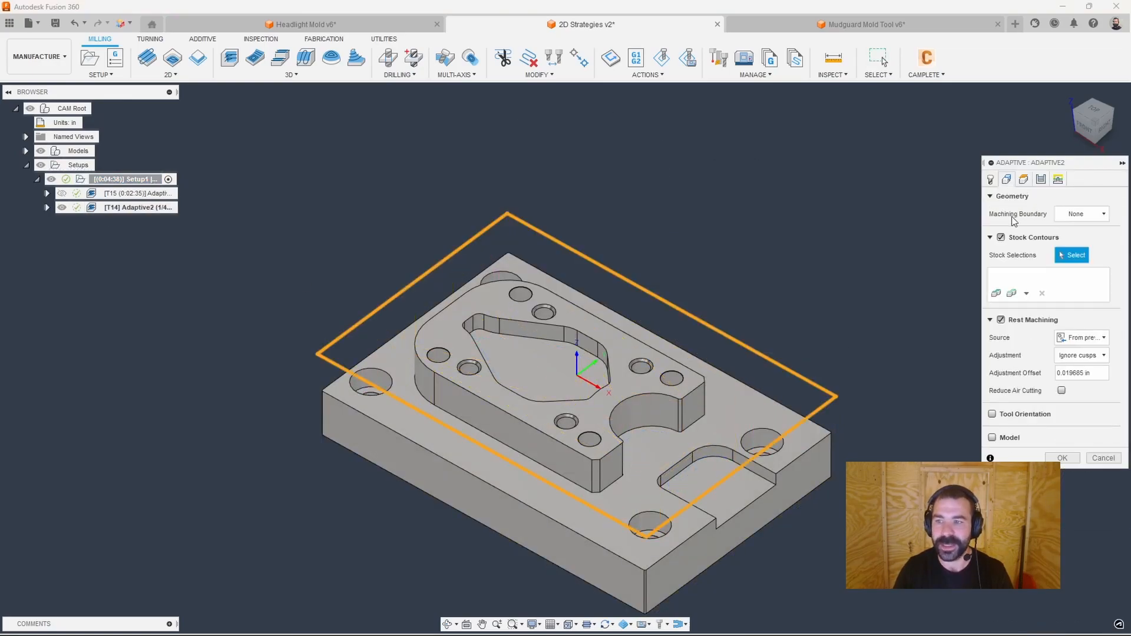
{"action": "left_click", "coordinate": [1000, 438]}
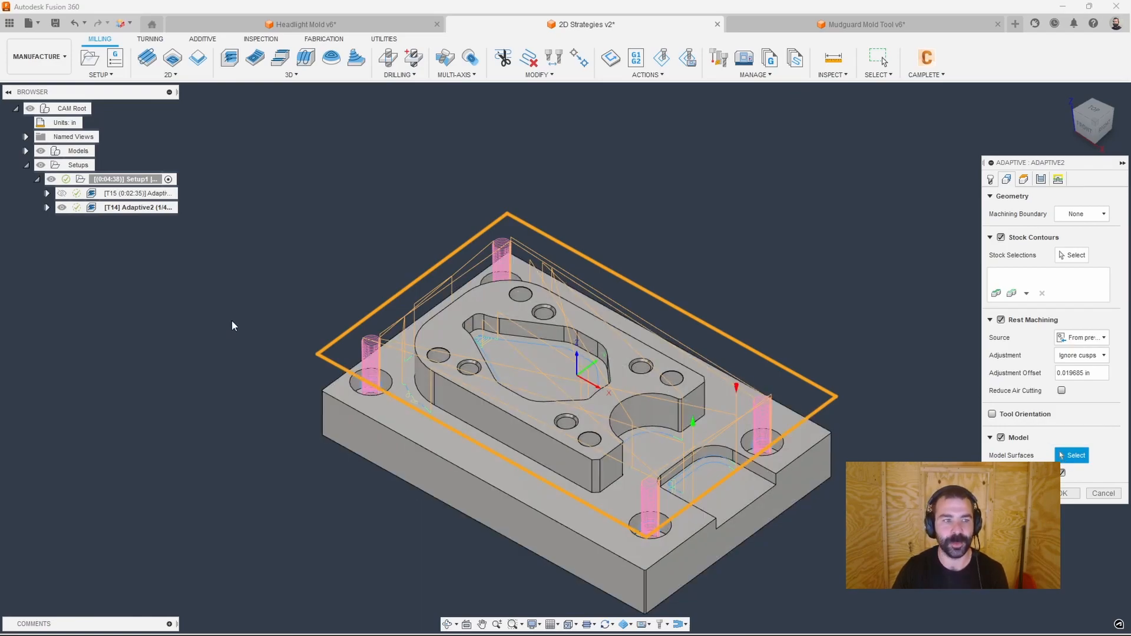
Add the patch surfaces Body2 and Body3 as model surfaces for the adaptive toolpath and regenerate it.
{"action": "left_click", "coordinate": [26, 151]}
{"action": "left_click", "coordinate": [37, 165]}
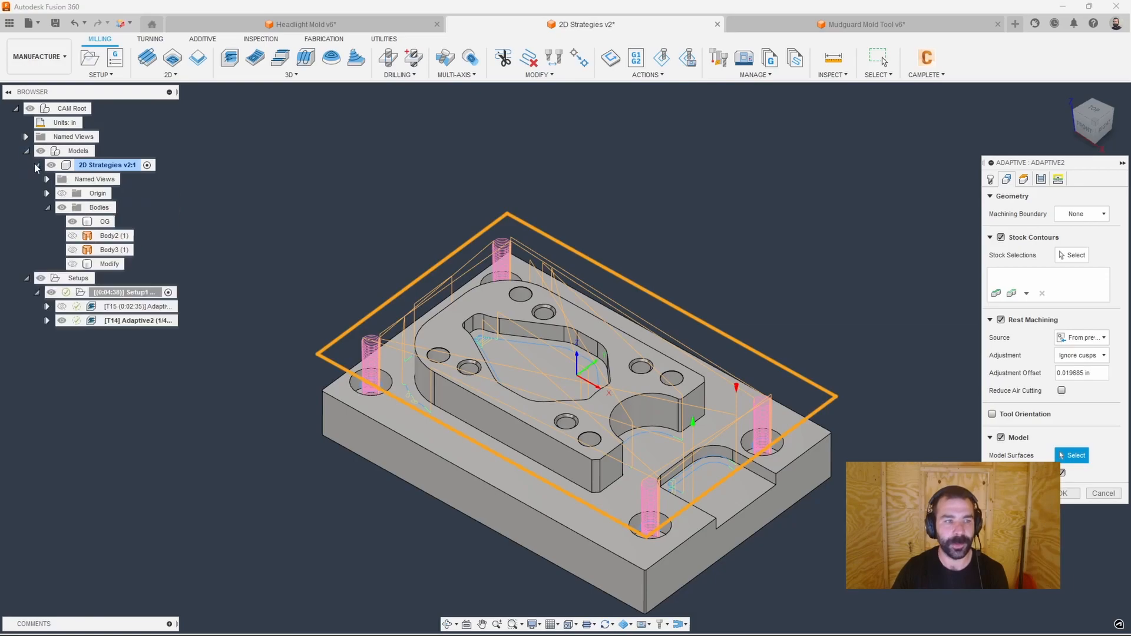
{"action": "left_click", "coordinate": [112, 236]}
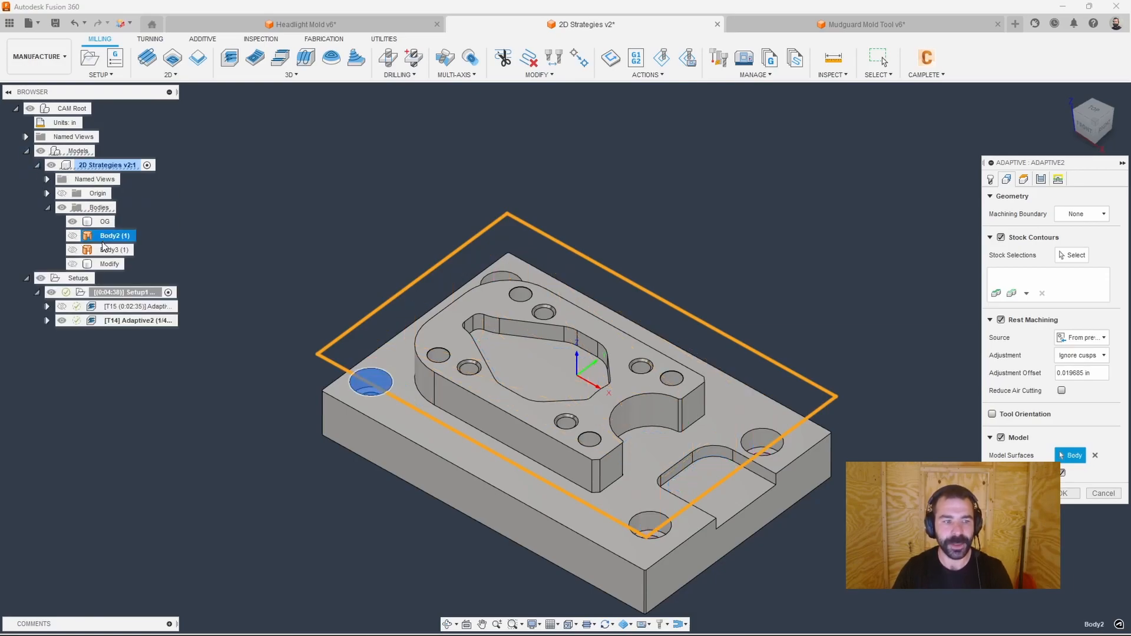
{"action": "left_click", "coordinate": [109, 251]}
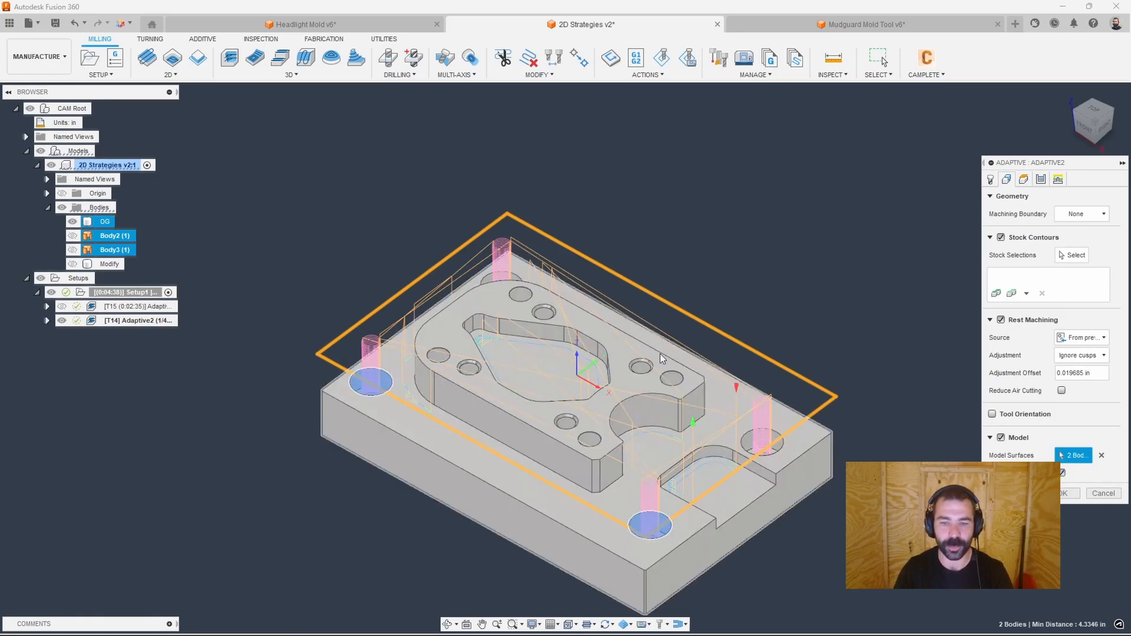
{"action": "left_click", "coordinate": [1068, 494]}
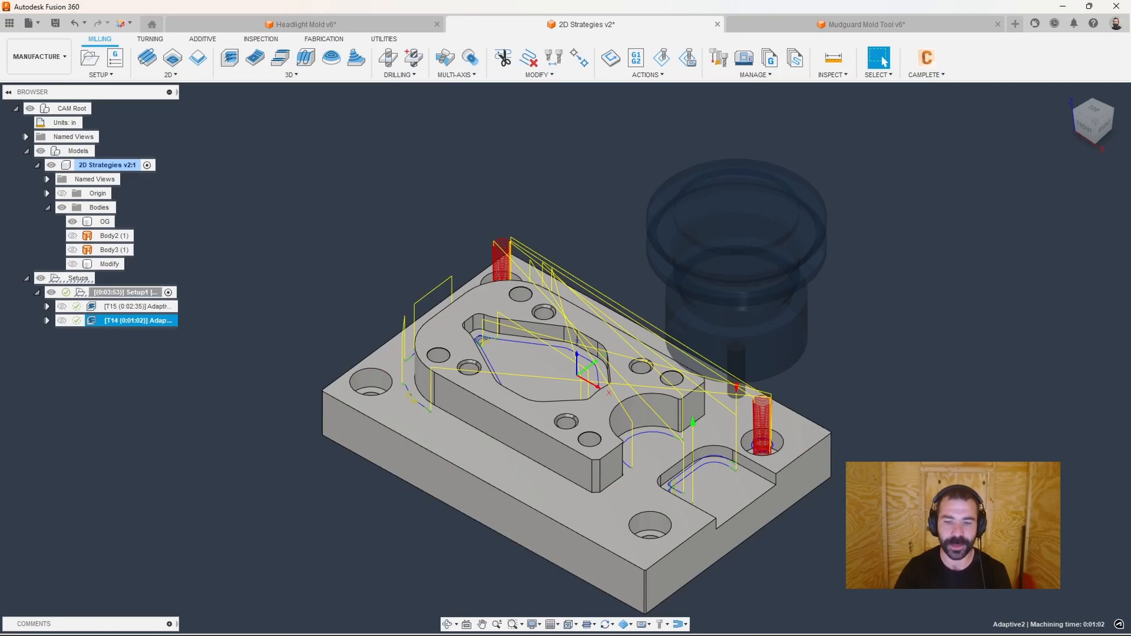
Replace the patch surfaces with the Modify body as the second adaptive toolpath's only model surface and regenerate it.
{"action": "double_click", "coordinate": [91, 321]}
{"action": "left_click", "coordinate": [1007, 180]}
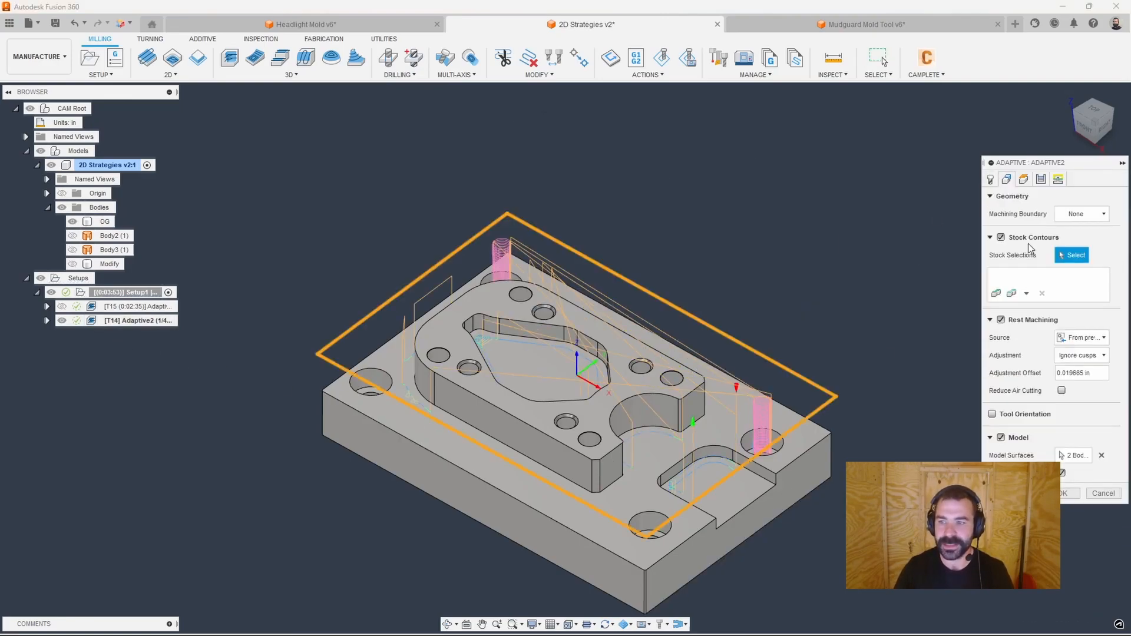
{"action": "left_click", "coordinate": [1009, 441]}
{"action": "left_click", "coordinate": [110, 264]}
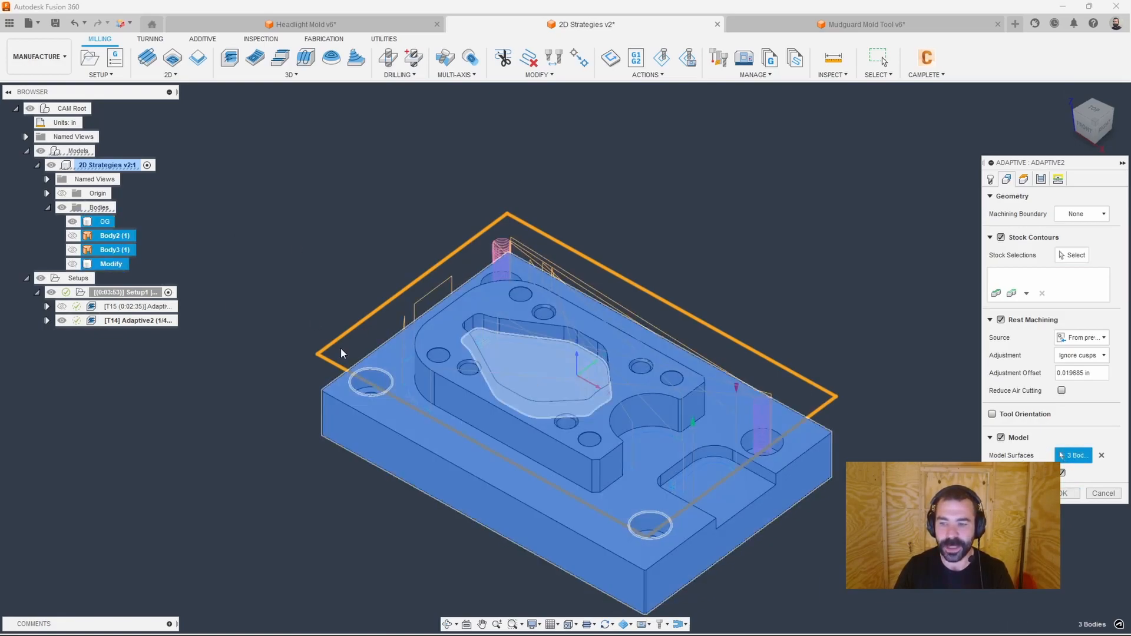
{"action": "left_click", "coordinate": [113, 247]}
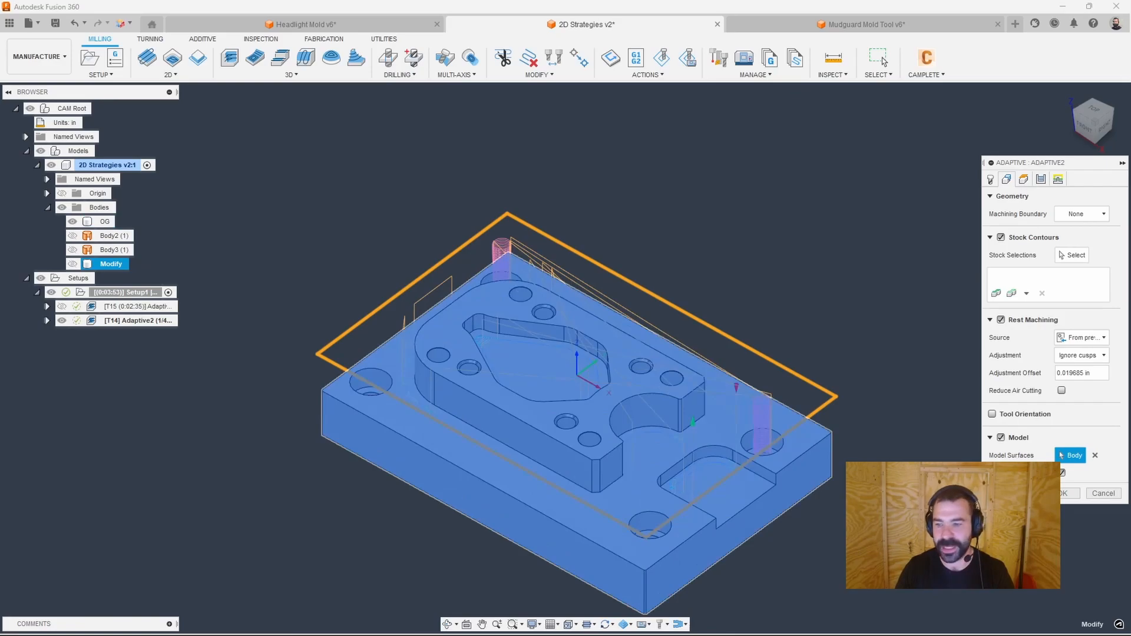
{"action": "left_click", "coordinate": [1067, 494]}
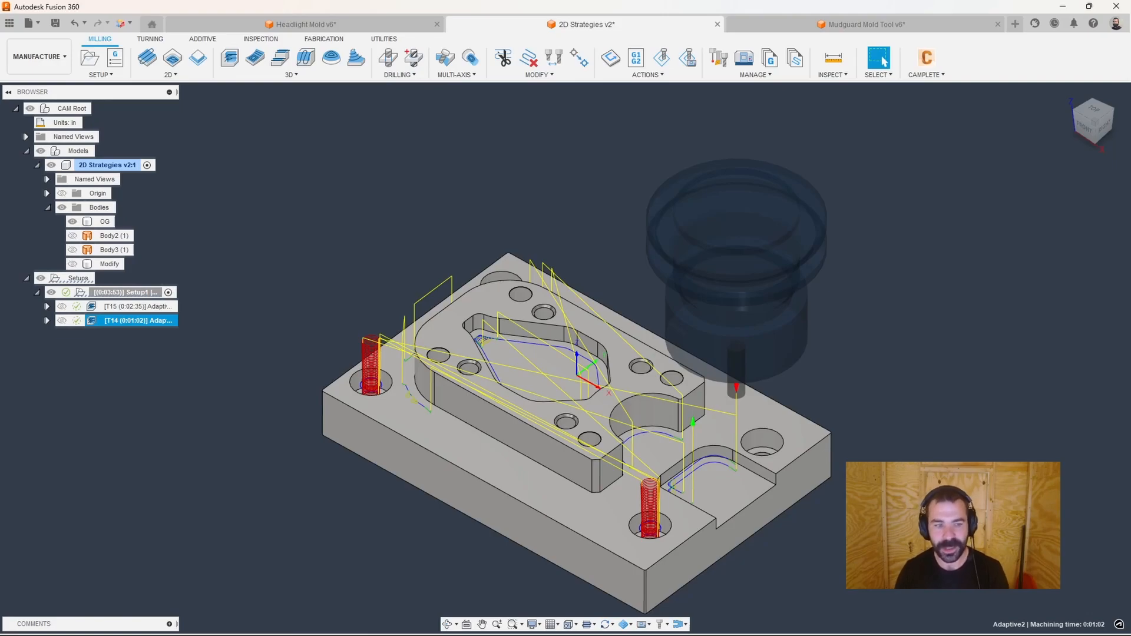
Add the patch surfaces Body2 and Body3 alongside the Modify body as the second adaptive's model surfaces and regenerate it.
{"action": "double_click", "coordinate": [136, 320]}
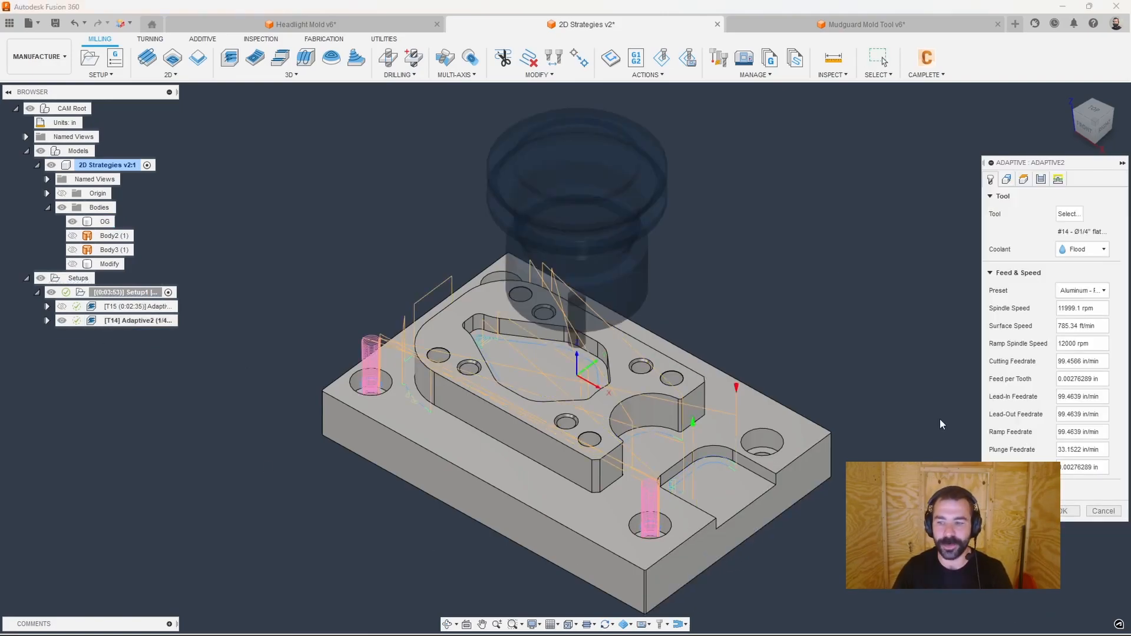
{"action": "left_click", "coordinate": [1007, 179]}
{"action": "left_click", "coordinate": [1001, 438]}
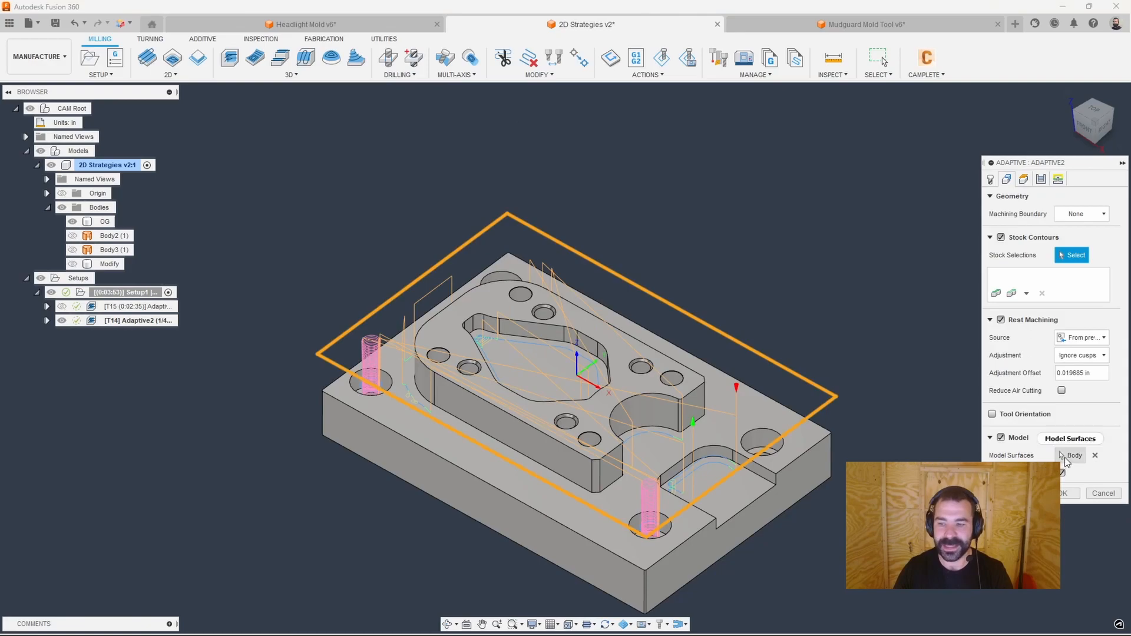
{"action": "left_click", "coordinate": [111, 264]}
{"action": "left_click", "coordinate": [115, 250]}
{"action": "left_click", "coordinate": [114, 236]}
{"action": "left_click", "coordinate": [1067, 494]}
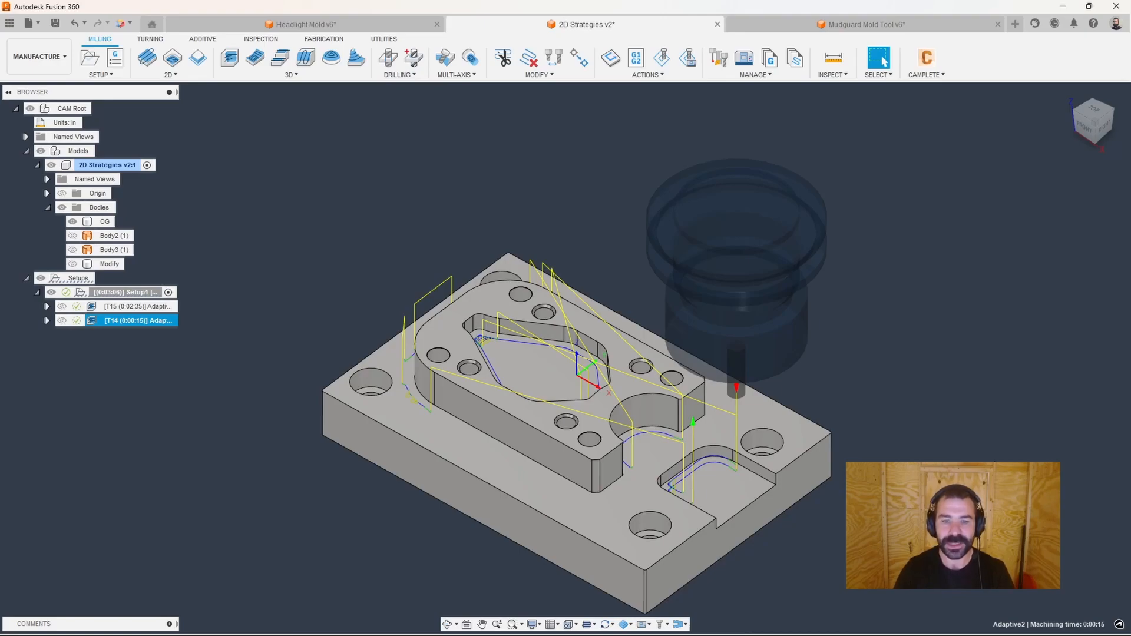
Switch to the Headlight Mold document and examine the Scallop1 toolpath around the small holes in the large top face.
{"action": "left_click", "coordinate": [303, 26]}
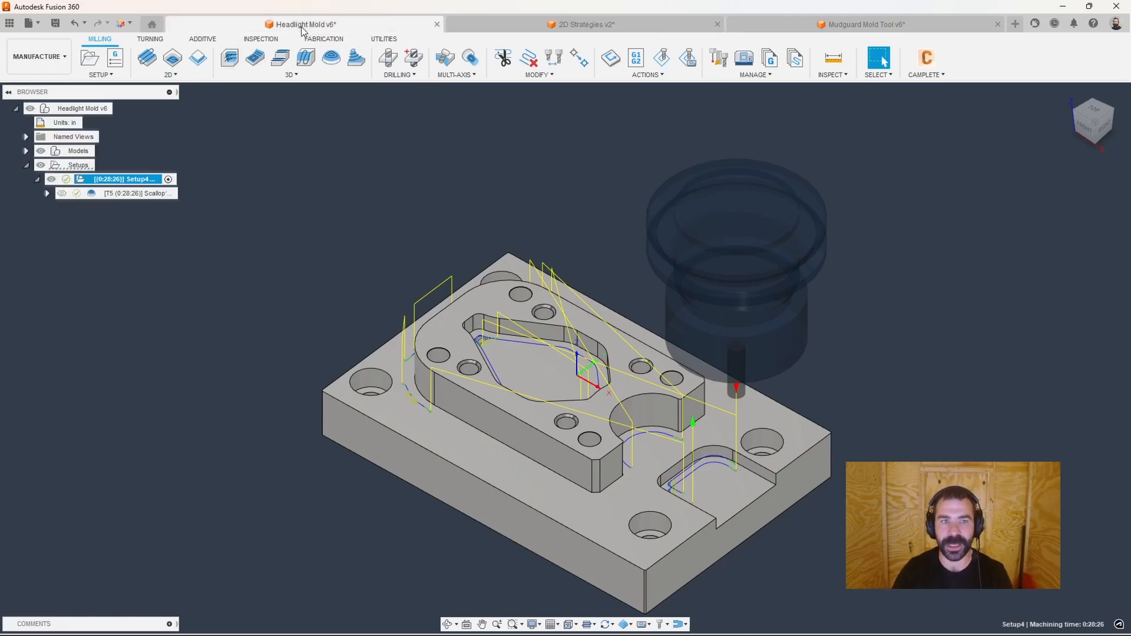
{"action": "left_click", "coordinate": [110, 194]}
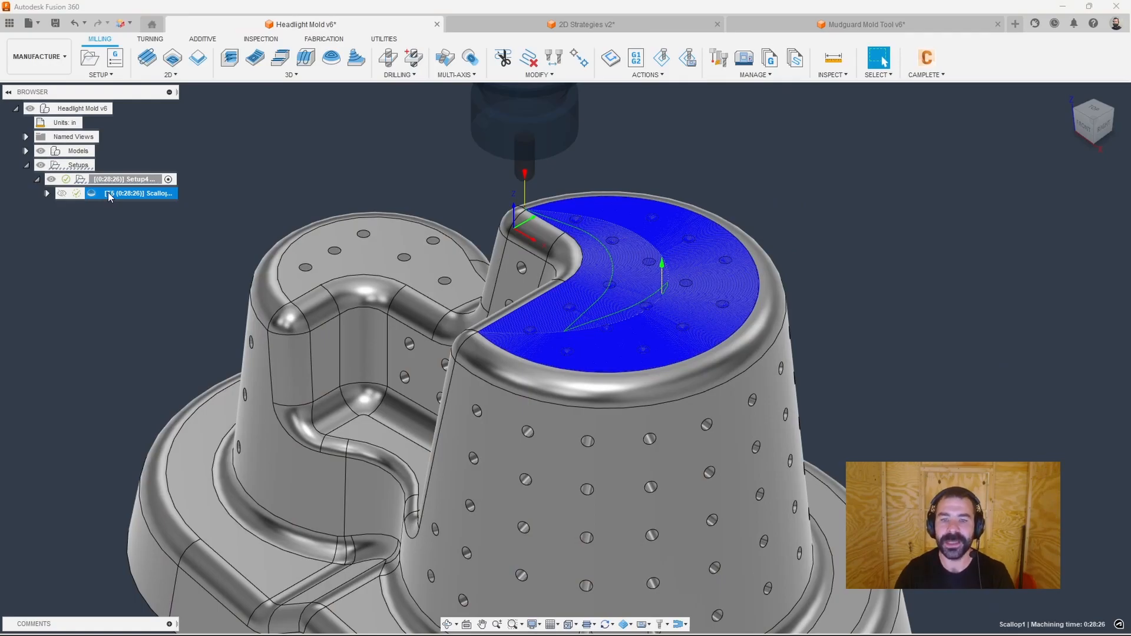
{"action": "scroll", "coordinate": [644, 315], "scroll_direction": "up", "scroll_amount": 8}
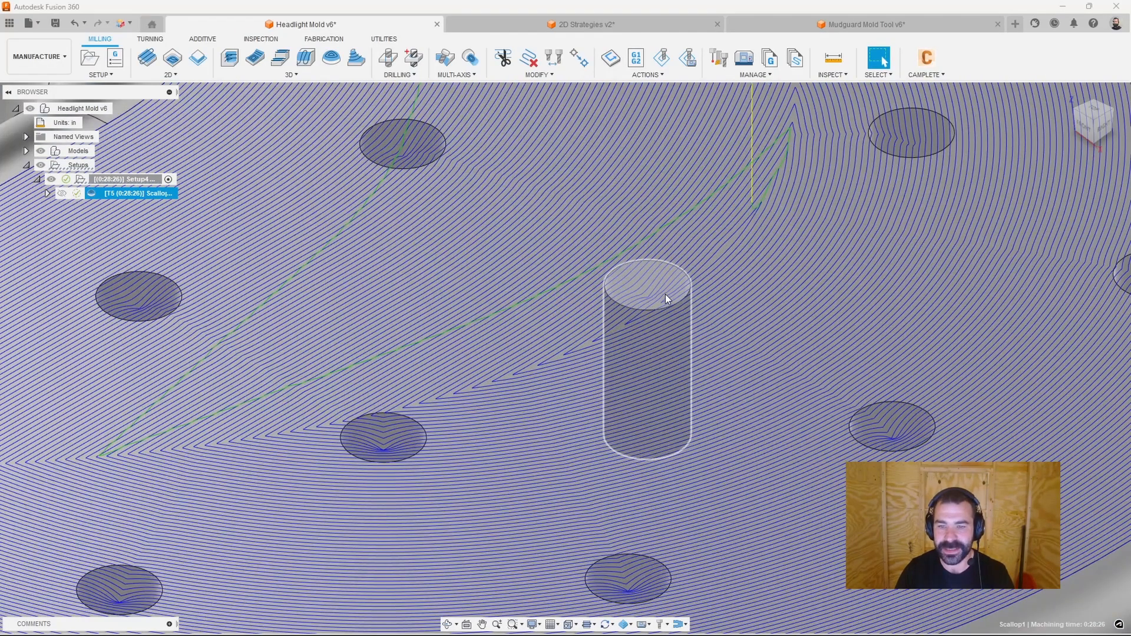
{"action": "scroll", "coordinate": [666, 295], "scroll_direction": "down", "scroll_amount": 2}
{"action": "middle_click_drag", "start_coordinate": [666, 296], "coordinate": [394, 422]}
{"action": "scroll", "coordinate": [413, 429], "scroll_direction": "down", "scroll_amount": 3}
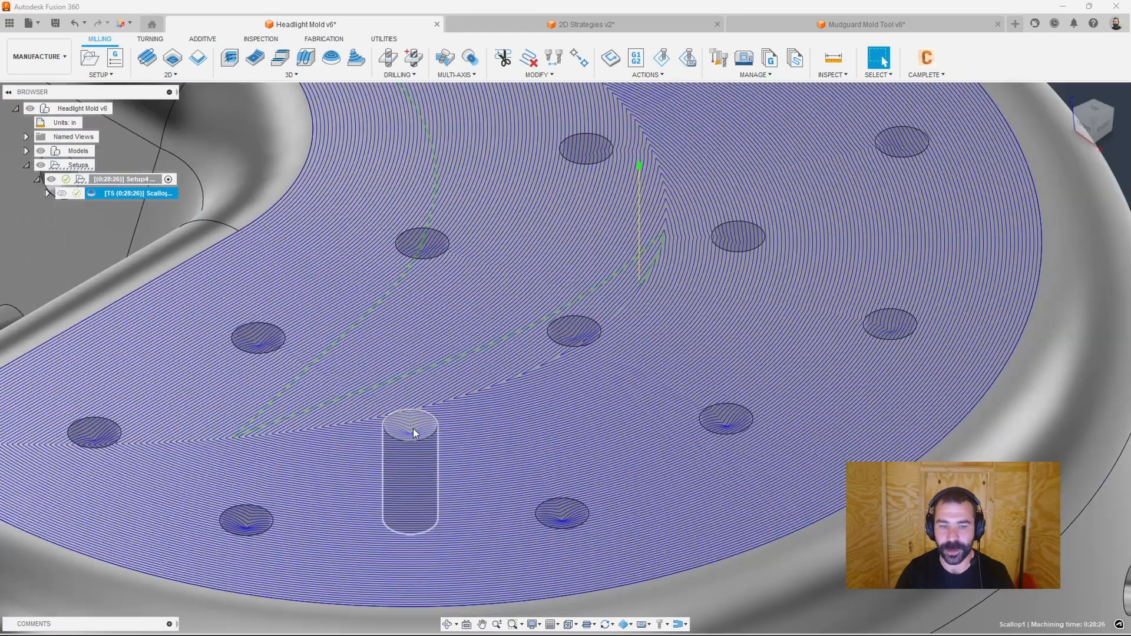
{"action": "scroll", "coordinate": [411, 432], "scroll_direction": "down", "scroll_amount": 3}
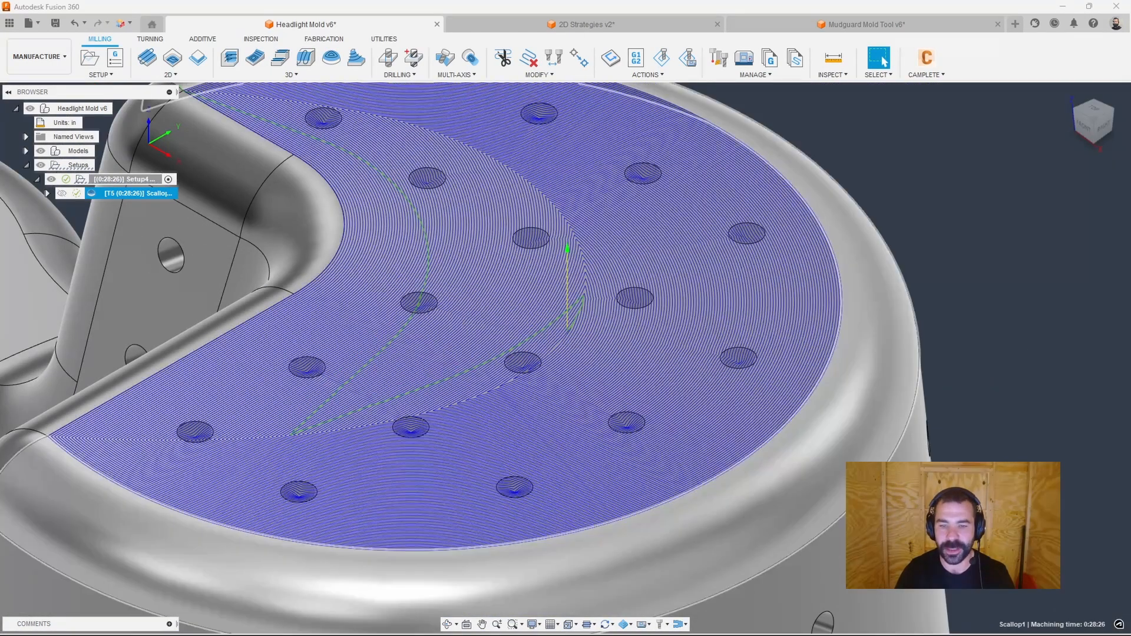
{"action": "middle_click_drag", "start_coordinate": [413, 432], "coordinate": [448, 407], "text": "shift"}
{"action": "middle_click_drag", "start_coordinate": [864, 439], "coordinate": [875, 426], "text": "shift"}
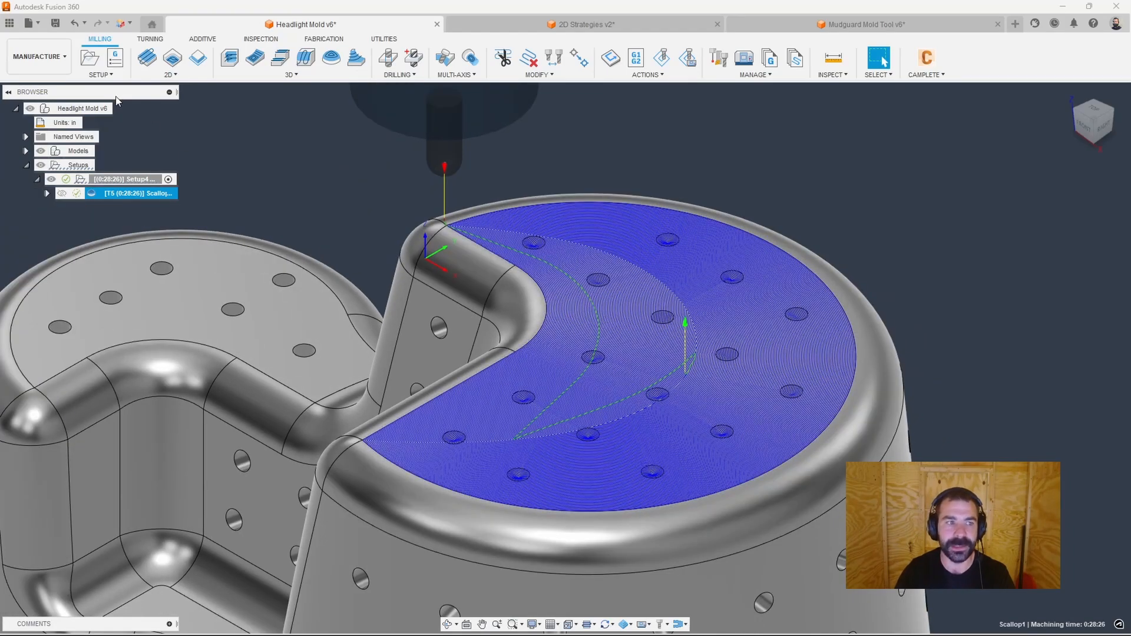
Switch the Headlight Mold document to the Design workspace.
{"action": "left_click", "coordinate": [40, 61]}
{"action": "left_click", "coordinate": [34, 79]}
Try deleting the rear group of small holes directly from the original mold body's large top face, and undo the deletion.
{"action": "scroll", "coordinate": [558, 248], "scroll_direction": "up", "scroll_amount": 5}
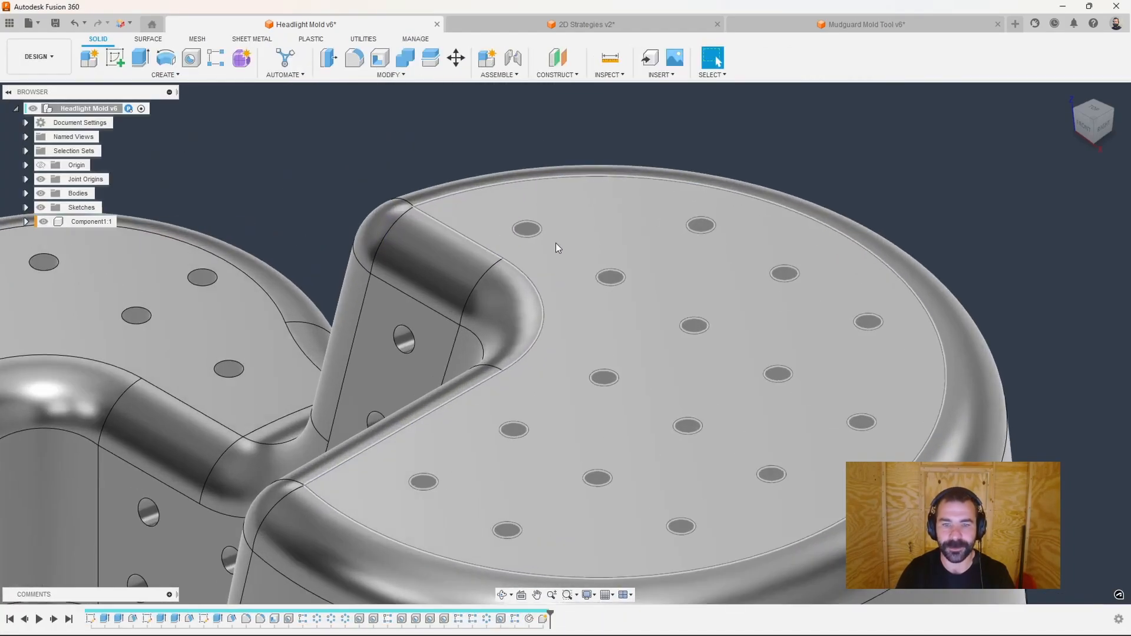
{"action": "left_click", "coordinate": [523, 289]}
{"action": "left_click", "coordinate": [638, 354]}
{"action": "left_click", "coordinate": [743, 361]}
{"action": "left_click", "coordinate": [861, 422]}
{"action": "left_click", "coordinate": [999, 363]}
{"action": "left_click", "coordinate": [876, 291]}
{"action": "left_click", "coordinate": [763, 225]}
{"action": "key", "text": "Return"}
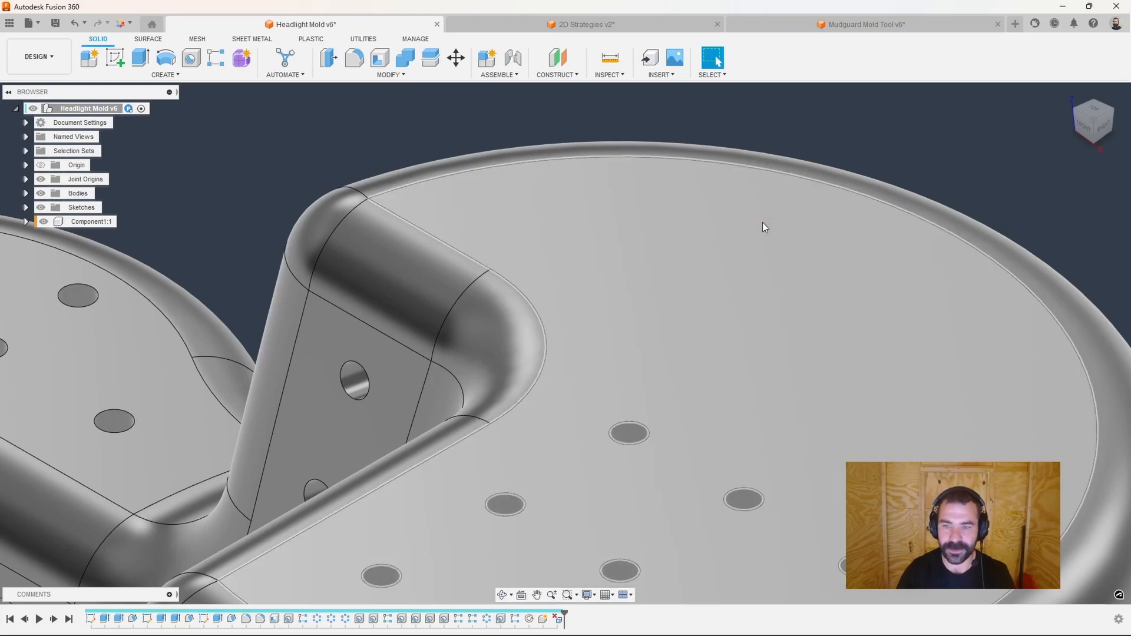
{"action": "scroll", "coordinate": [762, 227], "scroll_direction": "down", "scroll_amount": 3}
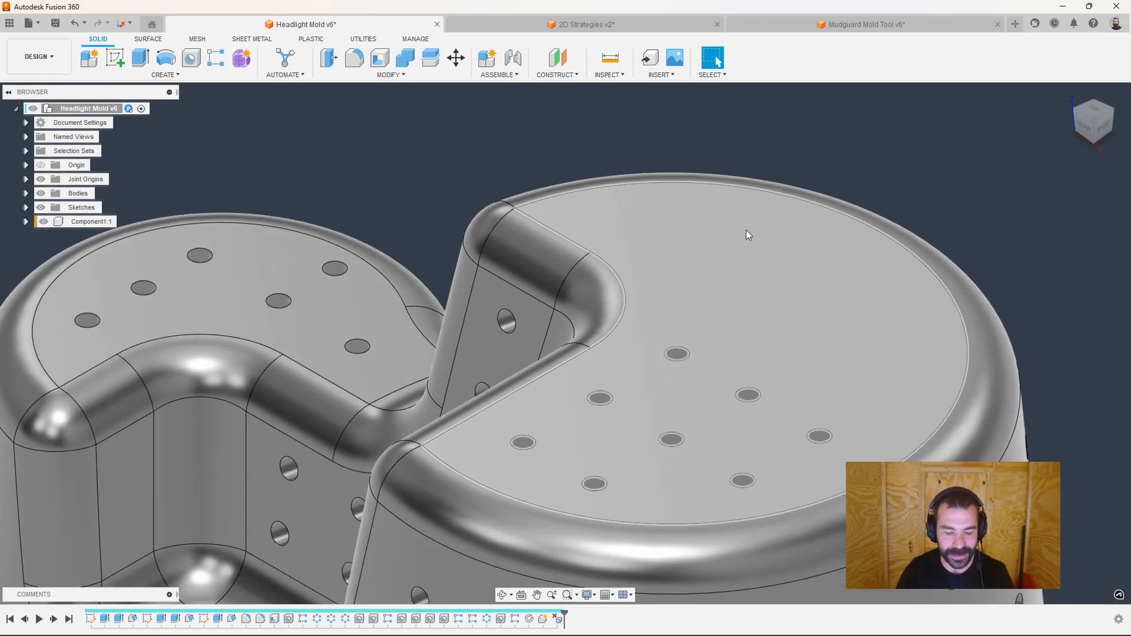
{"action": "key", "text": "ctrl+z"}
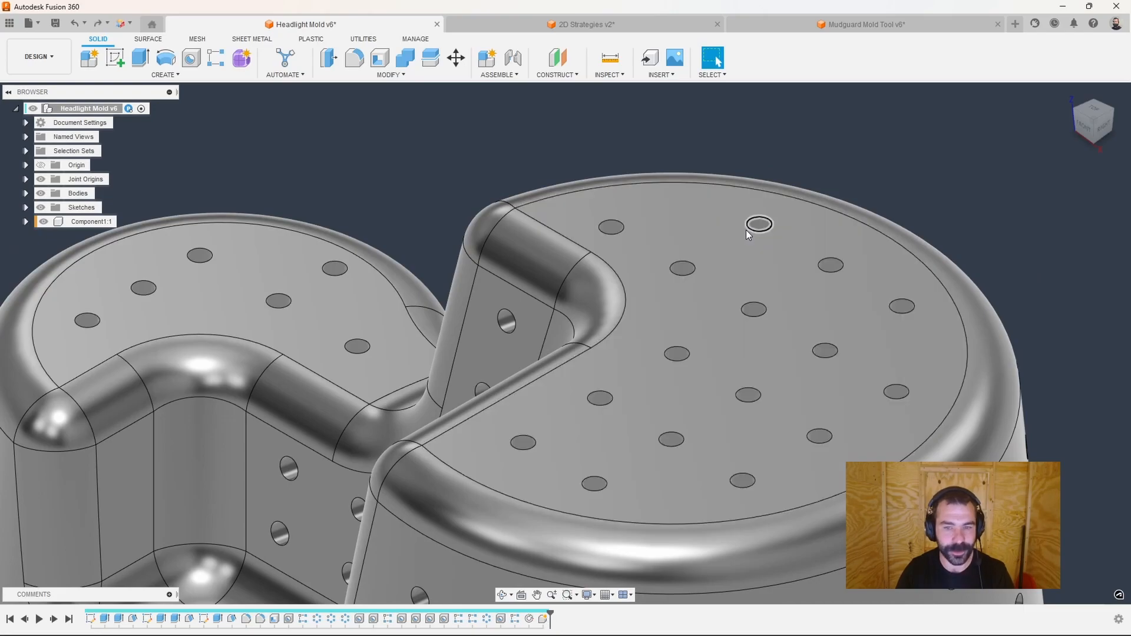
Copy the mold body Body1 and paste the duplicate in place with no offset.
{"action": "left_click", "coordinate": [27, 193]}
{"action": "left_click", "coordinate": [88, 208]}
{"action": "key", "text": "ctrl+c"}
{"action": "key", "text": "ctrl+v"}
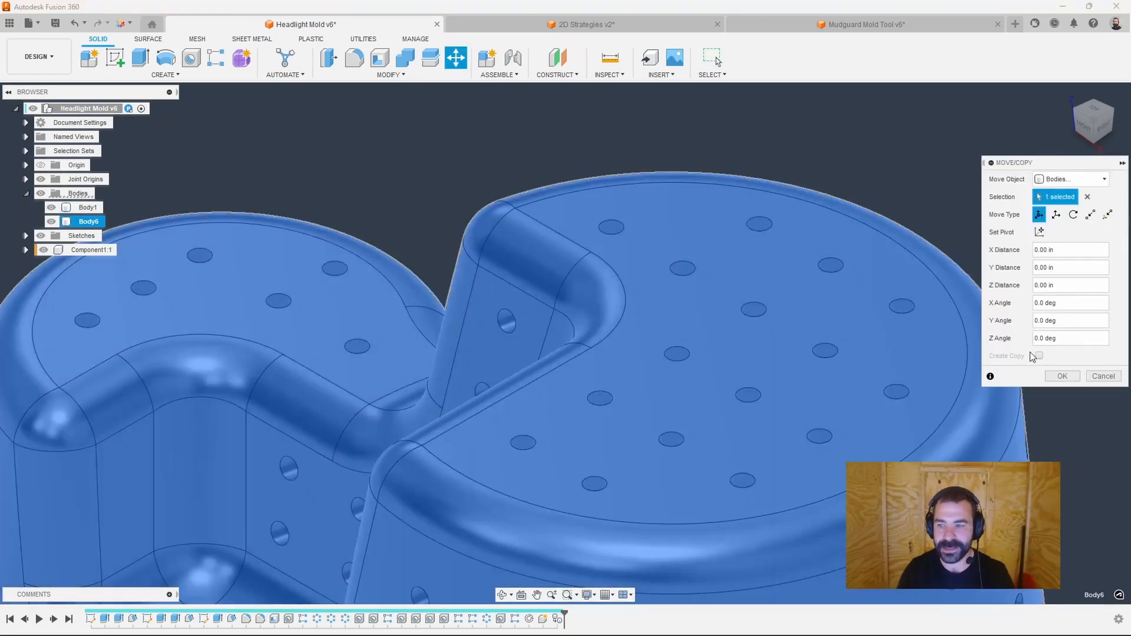
{"action": "left_click", "coordinate": [1073, 381]}
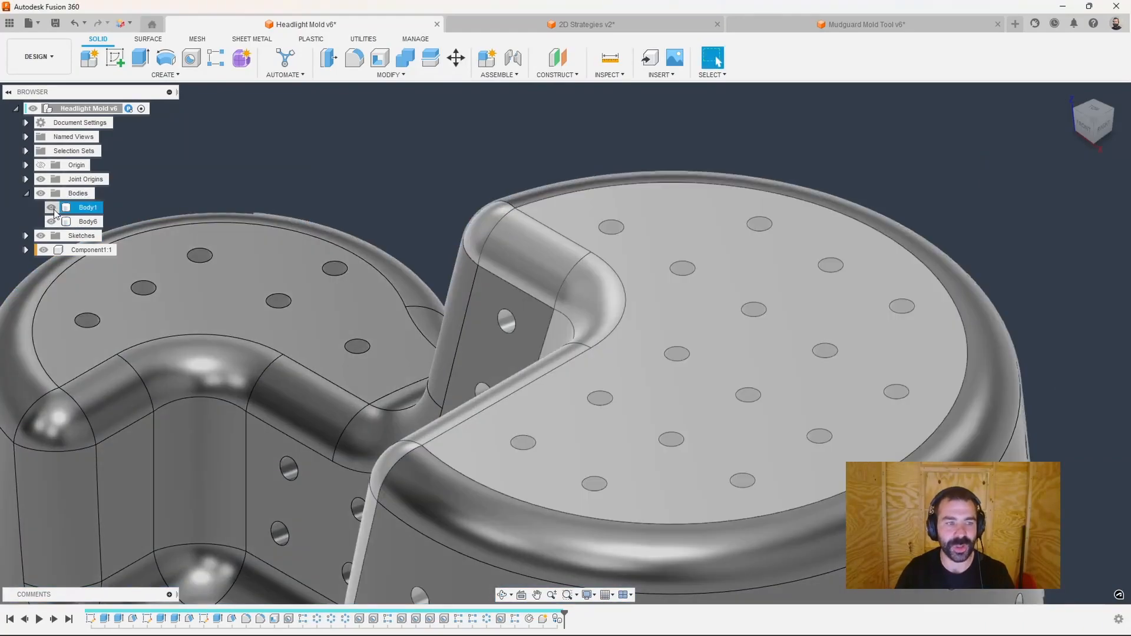
Hide Body1 and delete the faces of nine small holes in the large top face of the copied body.
{"action": "left_click", "coordinate": [51, 208]}
{"action": "left_click", "coordinate": [615, 229]}
{"action": "left_click", "coordinate": [686, 270]}
{"action": "left_click", "coordinate": [757, 310]}
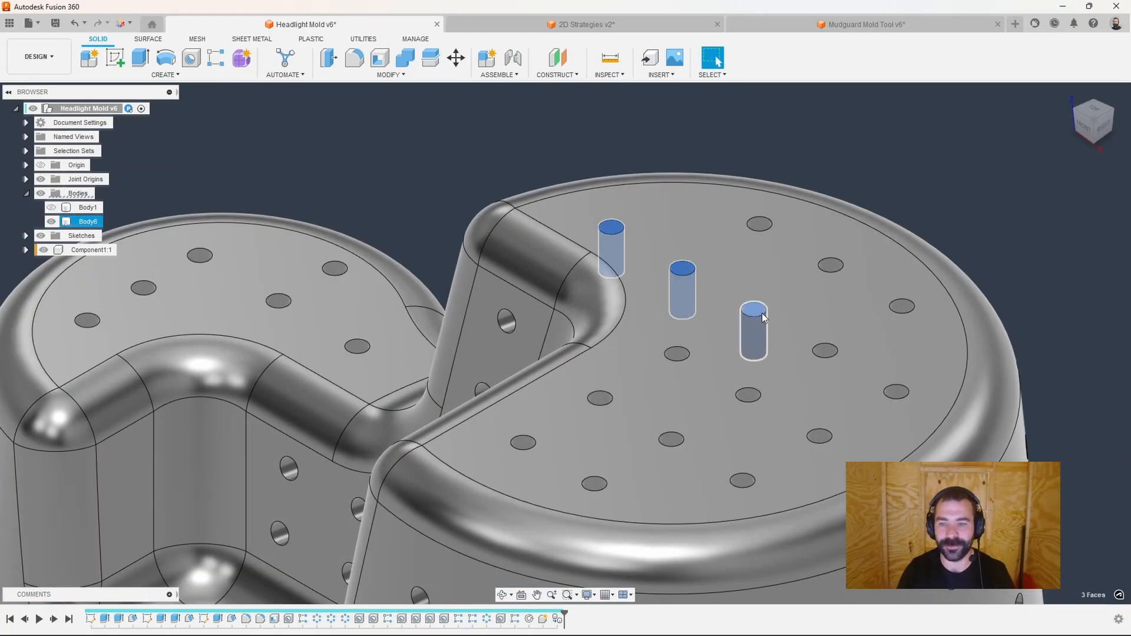
{"action": "left_click", "coordinate": [828, 351]}
{"action": "left_click", "coordinate": [896, 392]}
{"action": "left_click", "coordinate": [904, 309]}
{"action": "left_click", "coordinate": [831, 264]}
{"action": "left_click", "coordinate": [760, 227]}
{"action": "left_click", "coordinate": [677, 355]}
{"action": "key", "text": "Delete"}
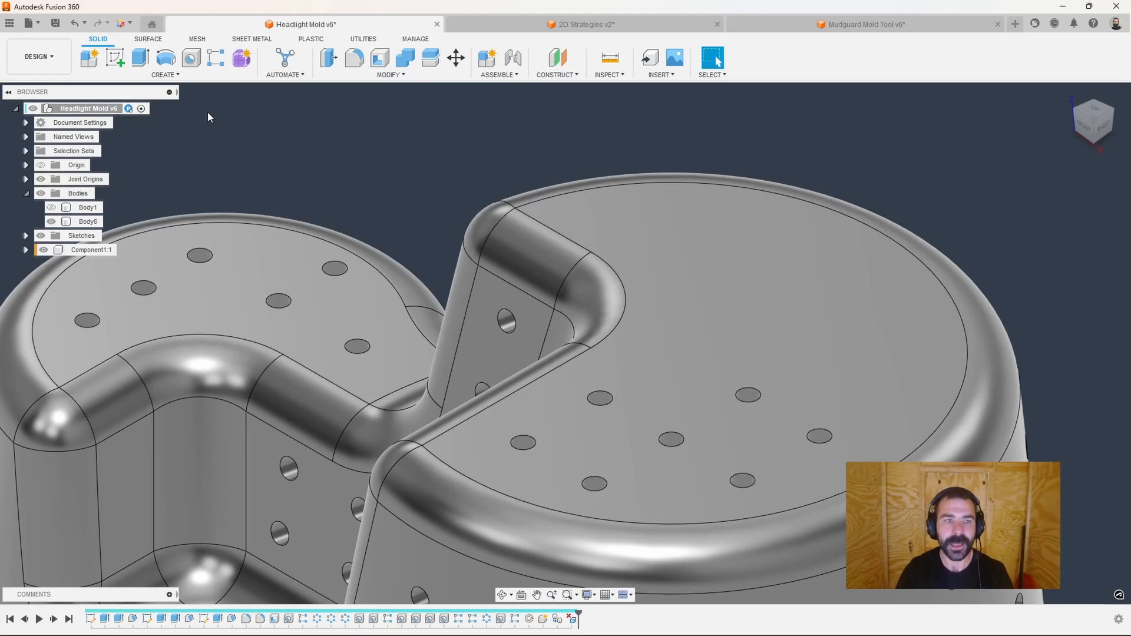
Create three separate patch surfaces as new bodies over three of the remaining hole openings in the large top face.
{"action": "left_click", "coordinate": [147, 39]}
{"action": "left_click", "coordinate": [115, 57]}
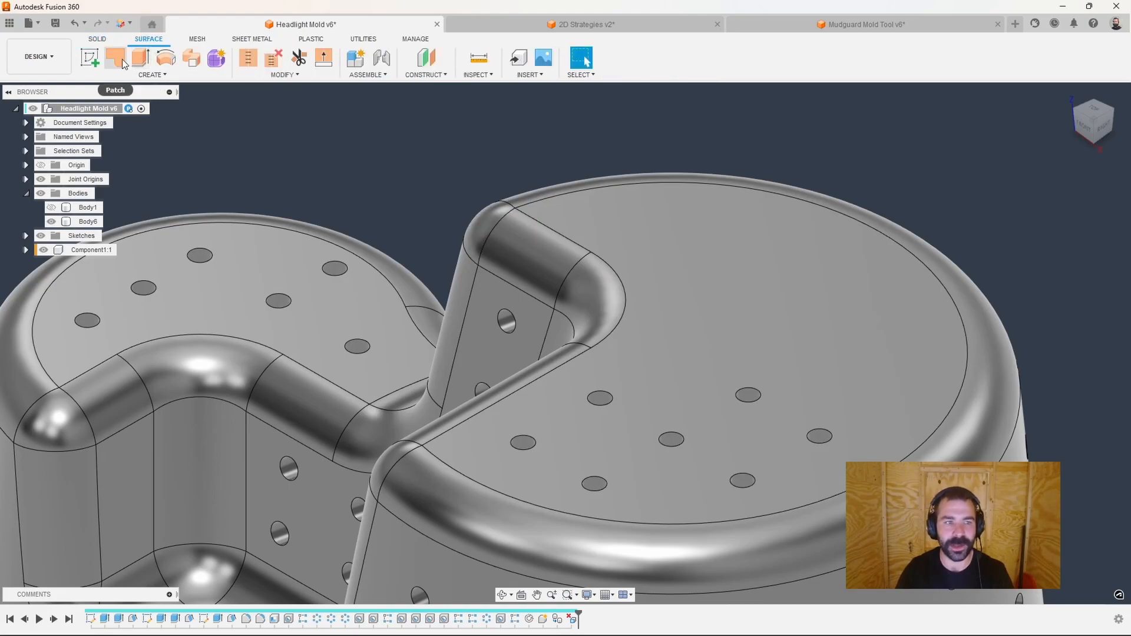
{"action": "left_click", "coordinate": [612, 399]}
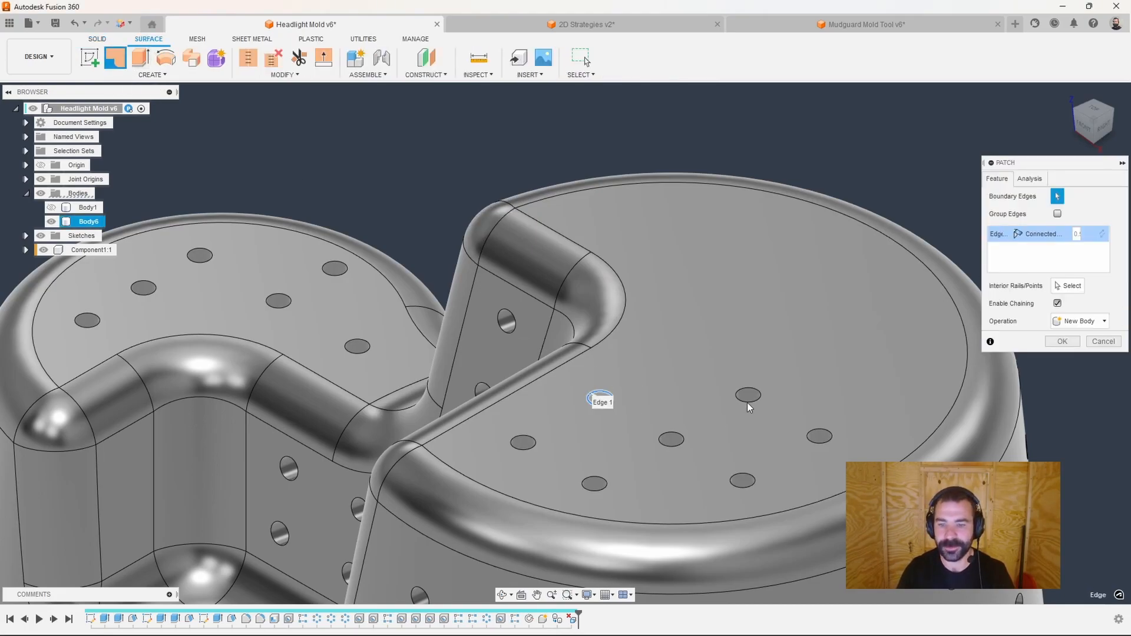
{"action": "left_click", "coordinate": [1055, 342]}
{"action": "right_click", "coordinate": [1059, 335]}
{"action": "left_click", "coordinate": [1059, 262]}
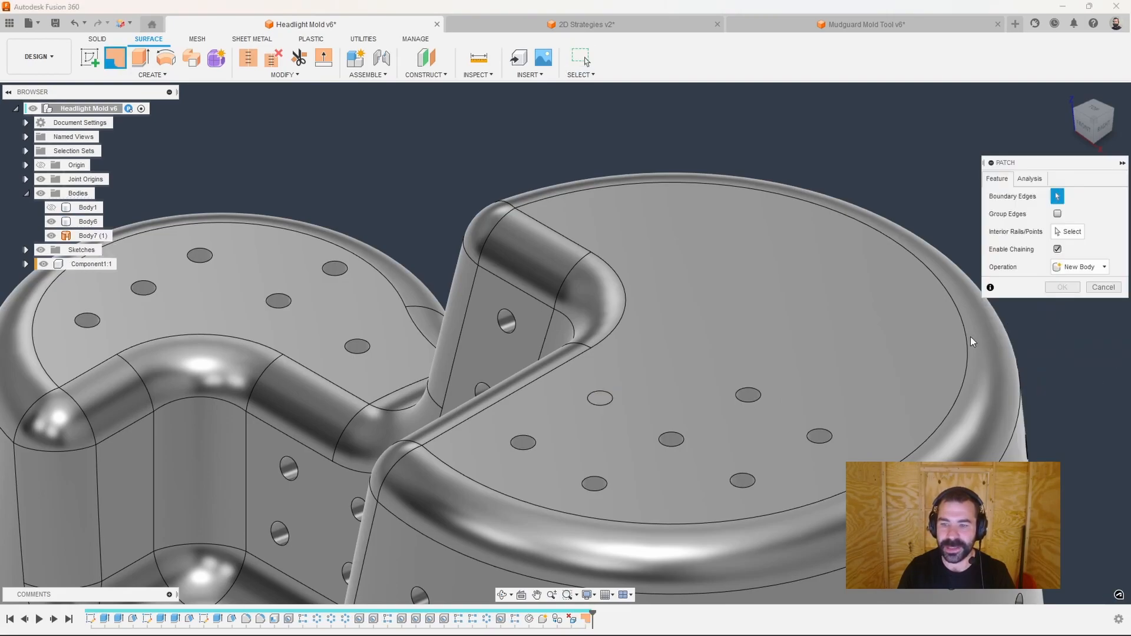
{"action": "left_click", "coordinate": [747, 400]}
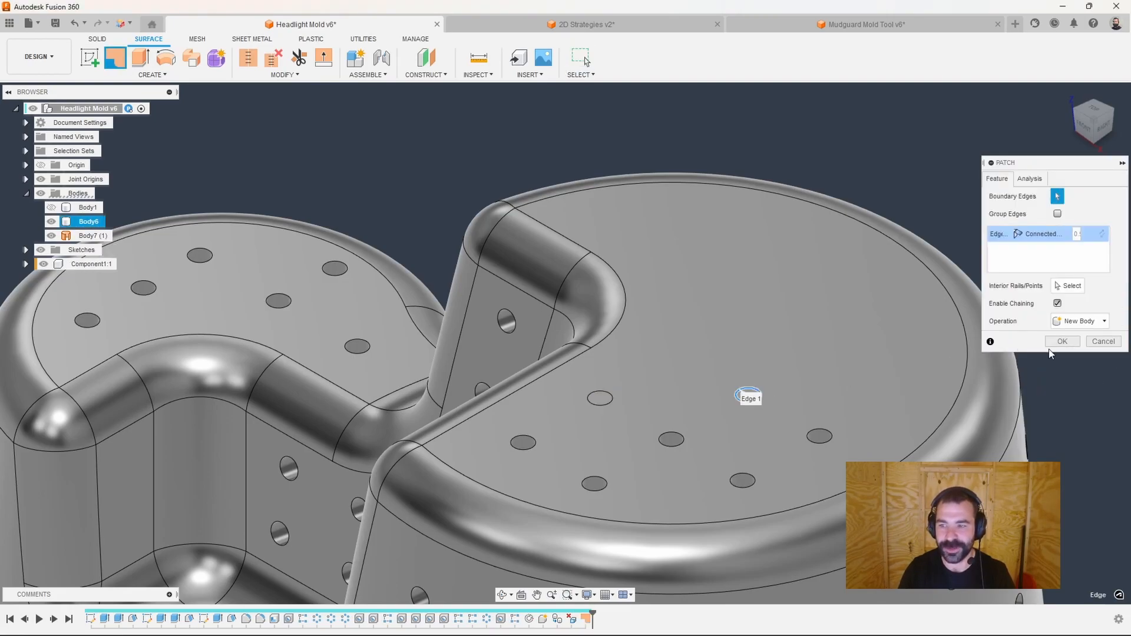
{"action": "left_click", "coordinate": [1062, 341]}
{"action": "right_click", "coordinate": [1048, 352]}
{"action": "left_click", "coordinate": [1046, 321]}
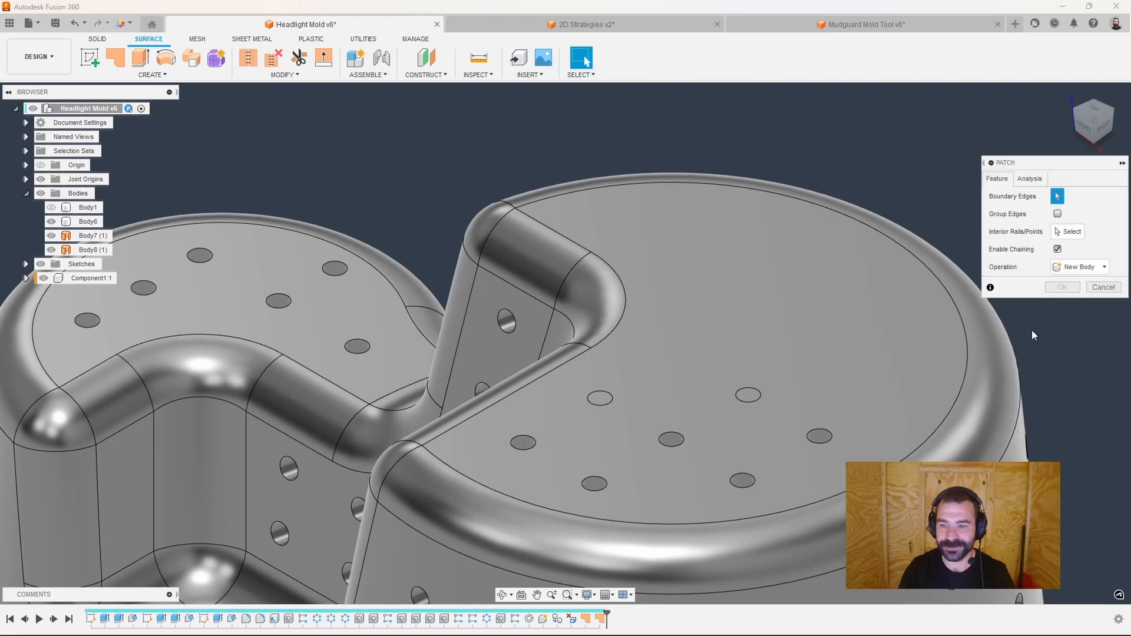
{"action": "left_click", "coordinate": [831, 435]}
{"action": "left_click", "coordinate": [1063, 341]}
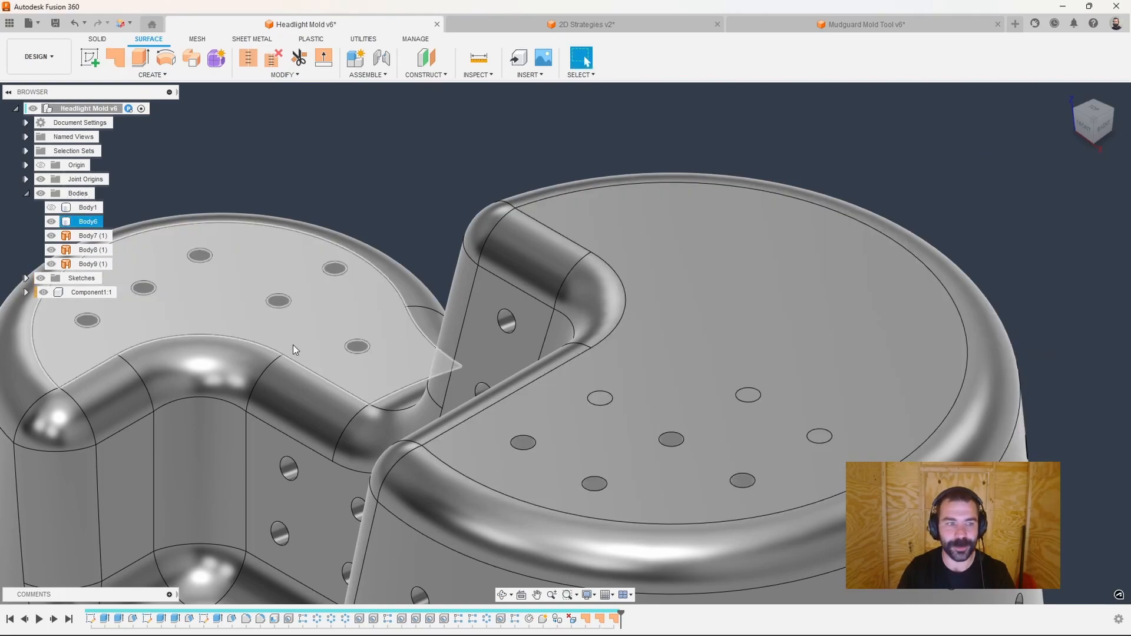
Hide the copied body and the three patch surfaces, show Body1, and switch to the Manufacture workspace.
{"action": "left_click", "coordinate": [51, 264]}
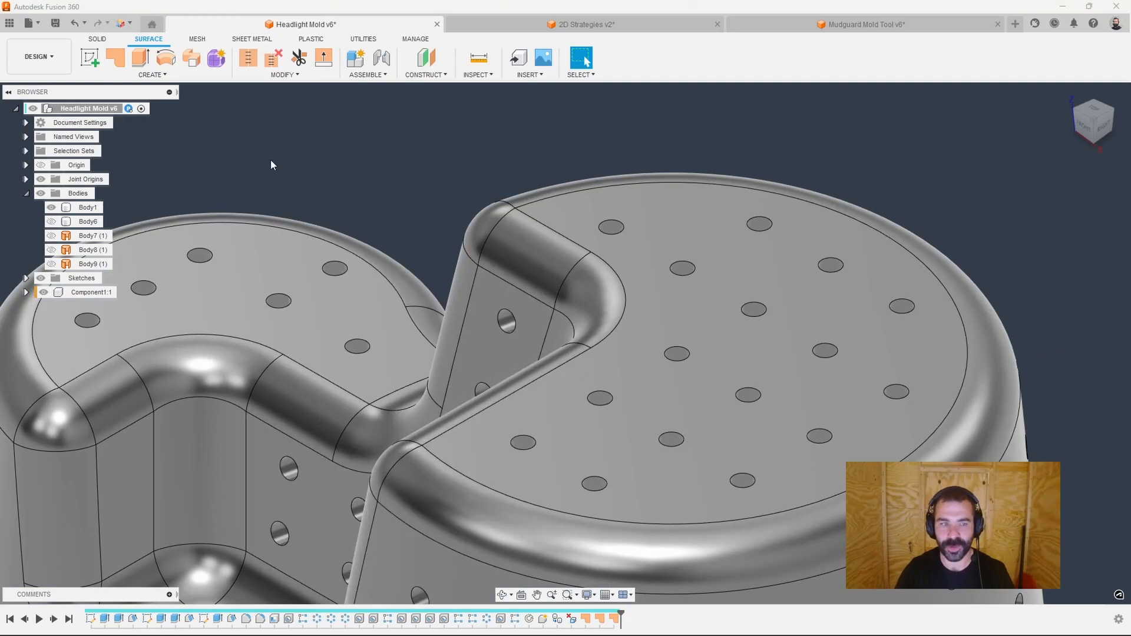
{"action": "left_click", "coordinate": [24, 61]}
{"action": "left_click", "coordinate": [51, 189]}
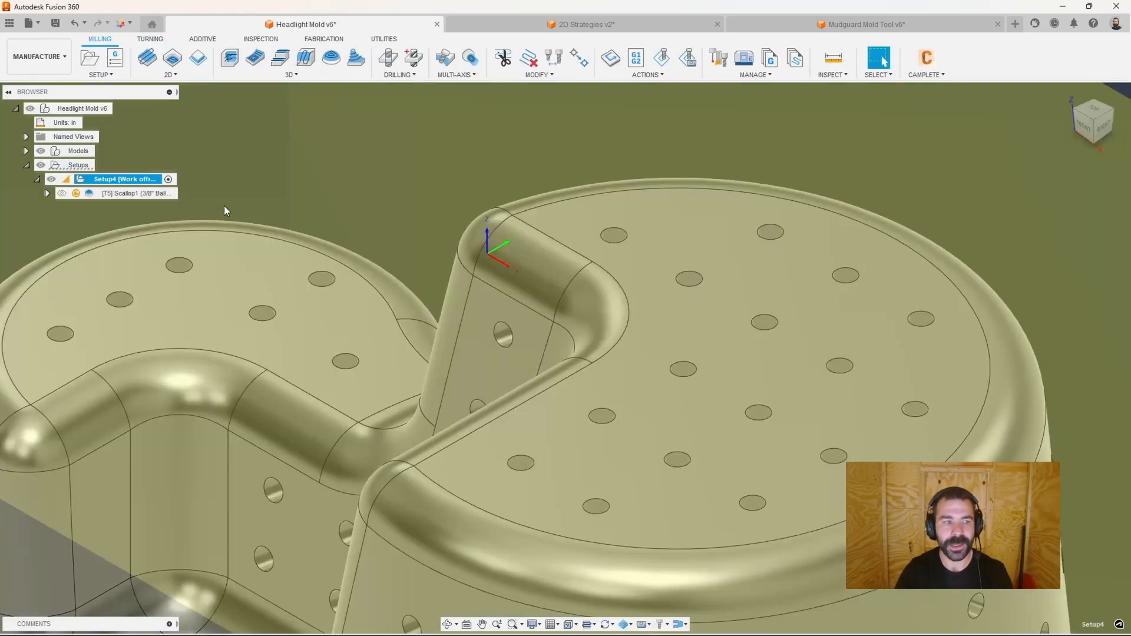
Edit the Scallop1 operation to avoid five hole faces in the large top face, and regenerate the toolpath.
{"action": "double_click", "coordinate": [93, 193]}
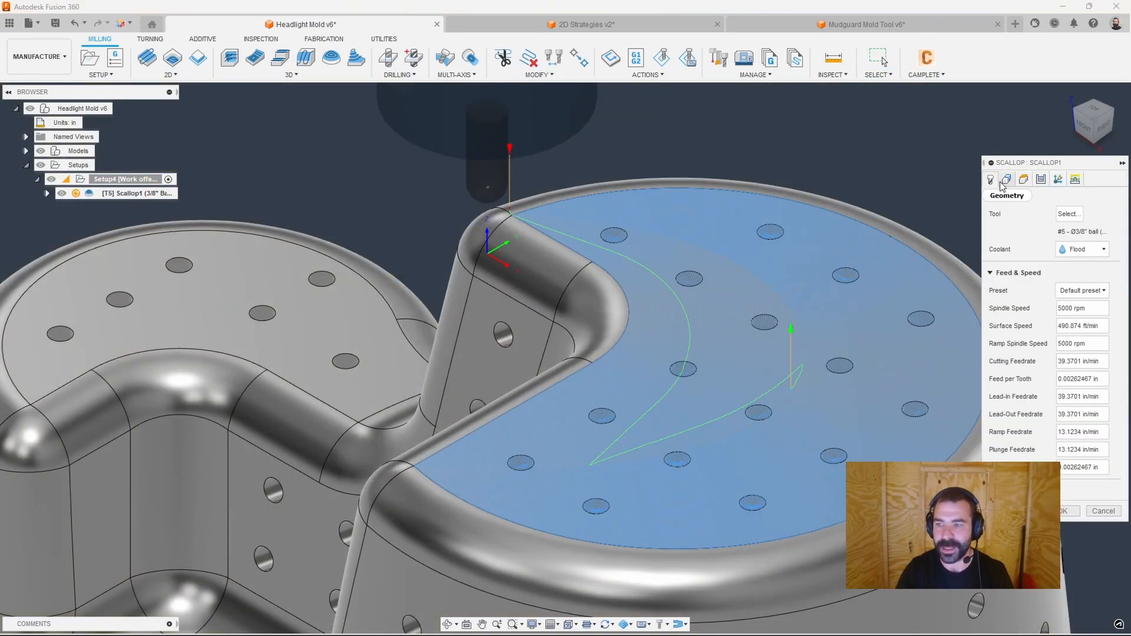
{"action": "left_click", "coordinate": [1006, 181]}
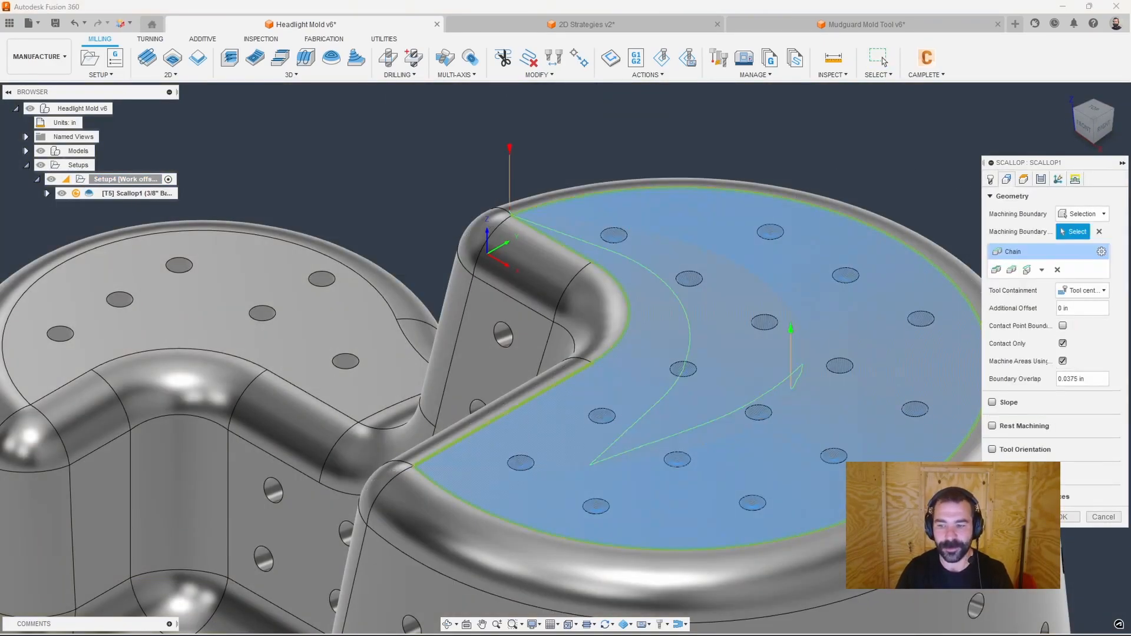
{"action": "left_click", "coordinate": [993, 497]}
{"action": "scroll", "coordinate": [597, 508], "scroll_direction": "up", "scroll_amount": 2}
{"action": "left_click", "coordinate": [598, 508]}
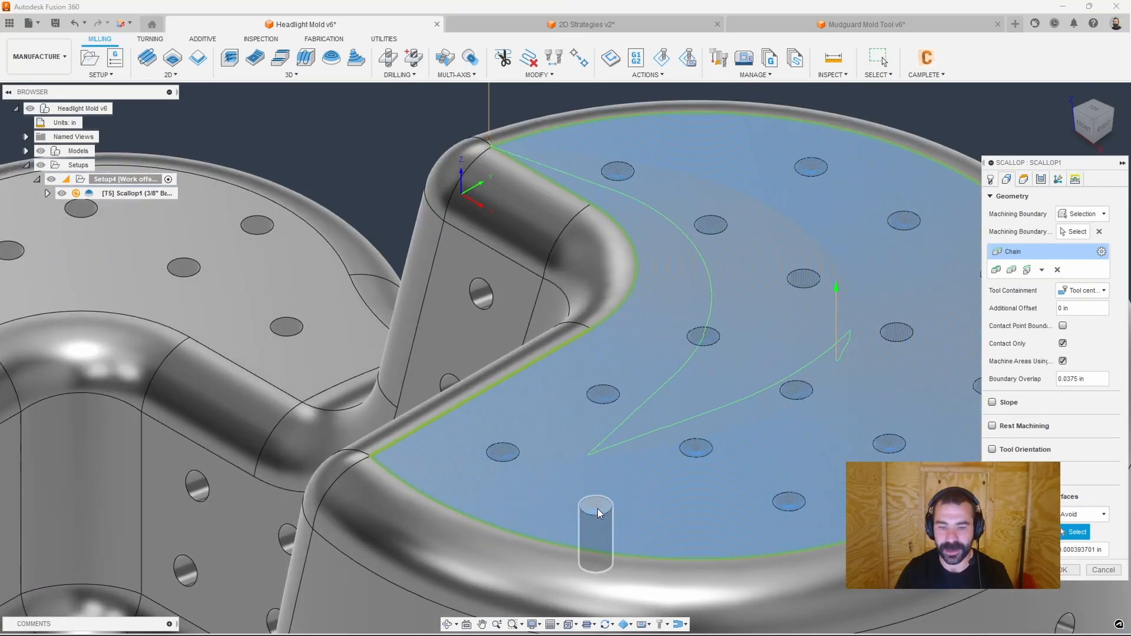
{"action": "left_click", "coordinate": [507, 455]}
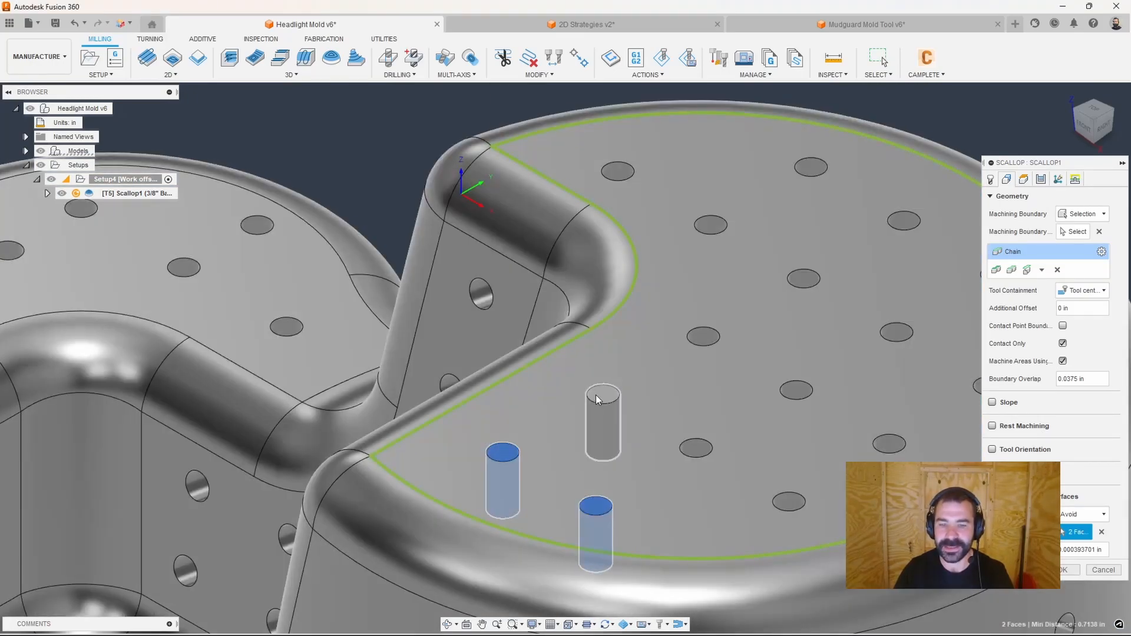
{"action": "left_click", "coordinate": [598, 394]}
{"action": "left_click", "coordinate": [697, 451]}
{"action": "left_click", "coordinate": [792, 505]}
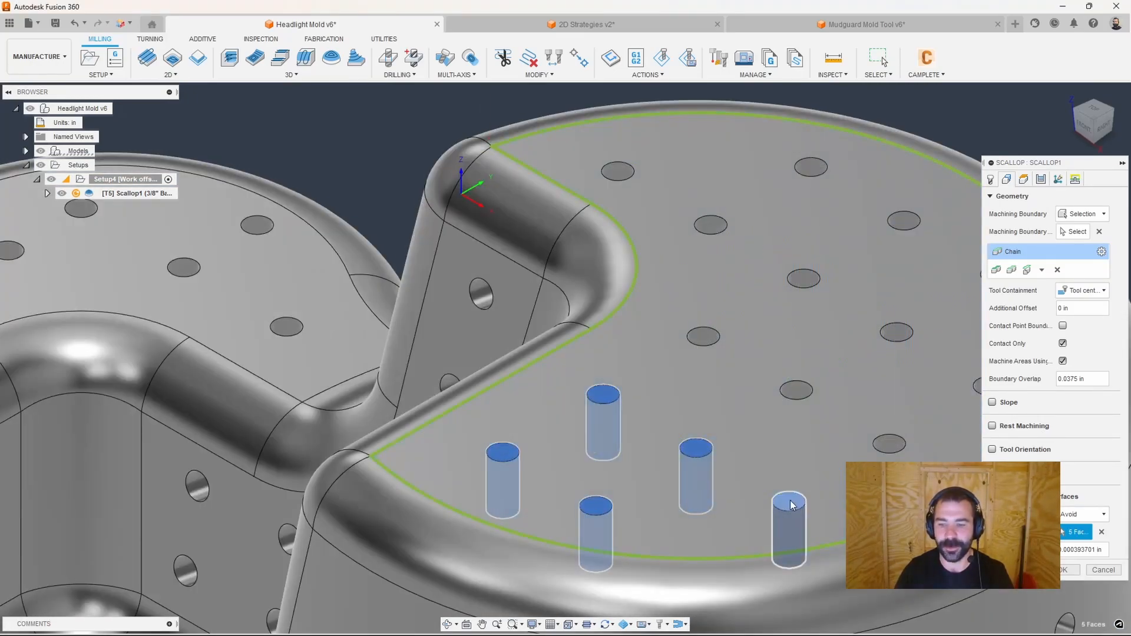
{"action": "scroll", "coordinate": [677, 489], "scroll_direction": "down", "scroll_amount": 2}
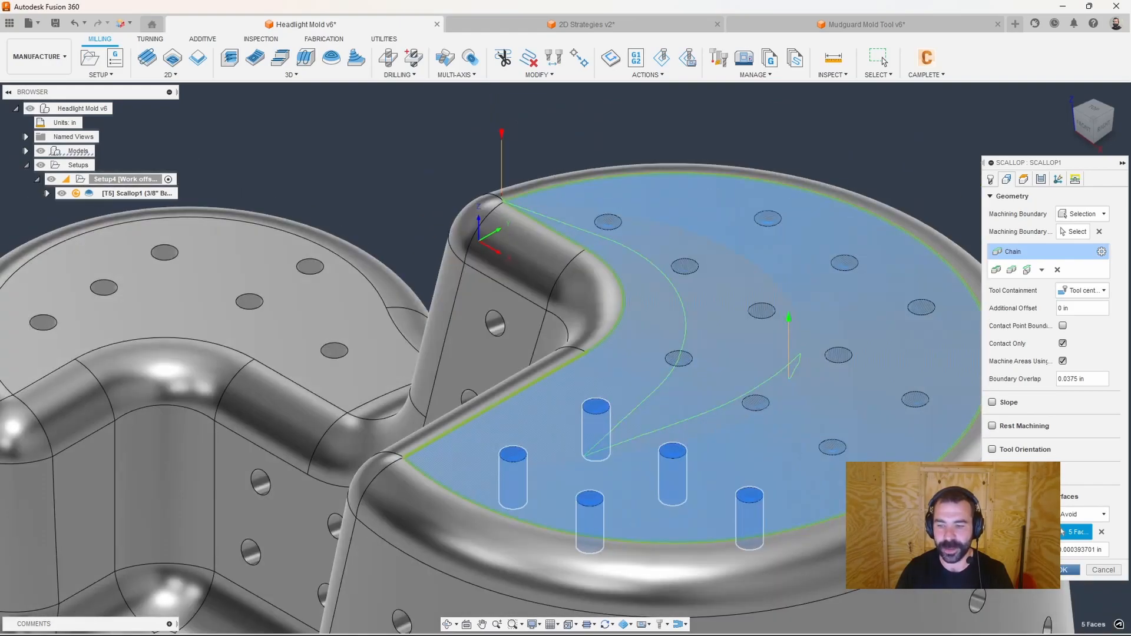
{"action": "left_click", "coordinate": [1071, 575]}
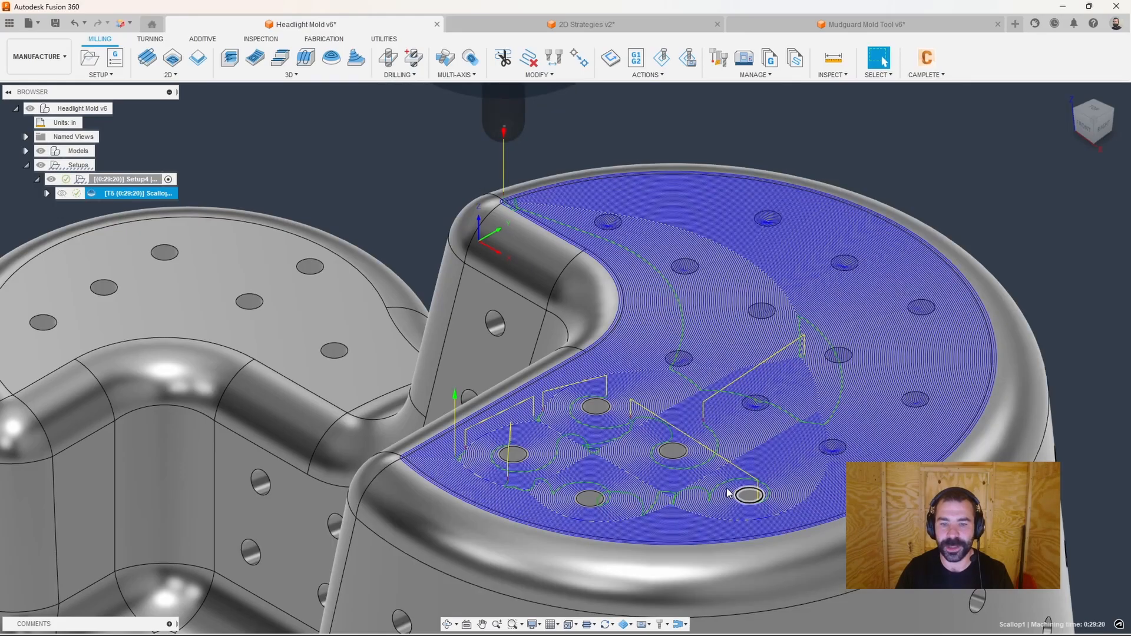
Inspect the toolpath around the avoided holes and turn off the avoid surfaces option in Scallop1.
{"action": "scroll", "coordinate": [595, 412], "scroll_direction": "up", "scroll_amount": 5}
{"action": "scroll", "coordinate": [607, 405], "scroll_direction": "up", "scroll_amount": 5}
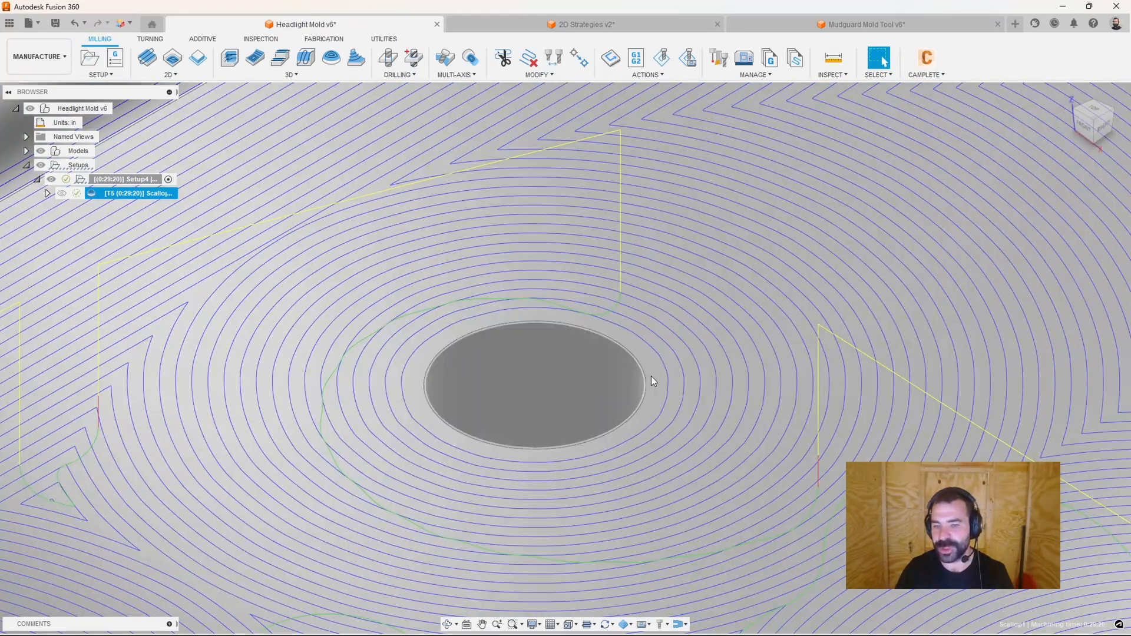
{"action": "scroll", "coordinate": [643, 380], "scroll_direction": "down", "scroll_amount": 10}
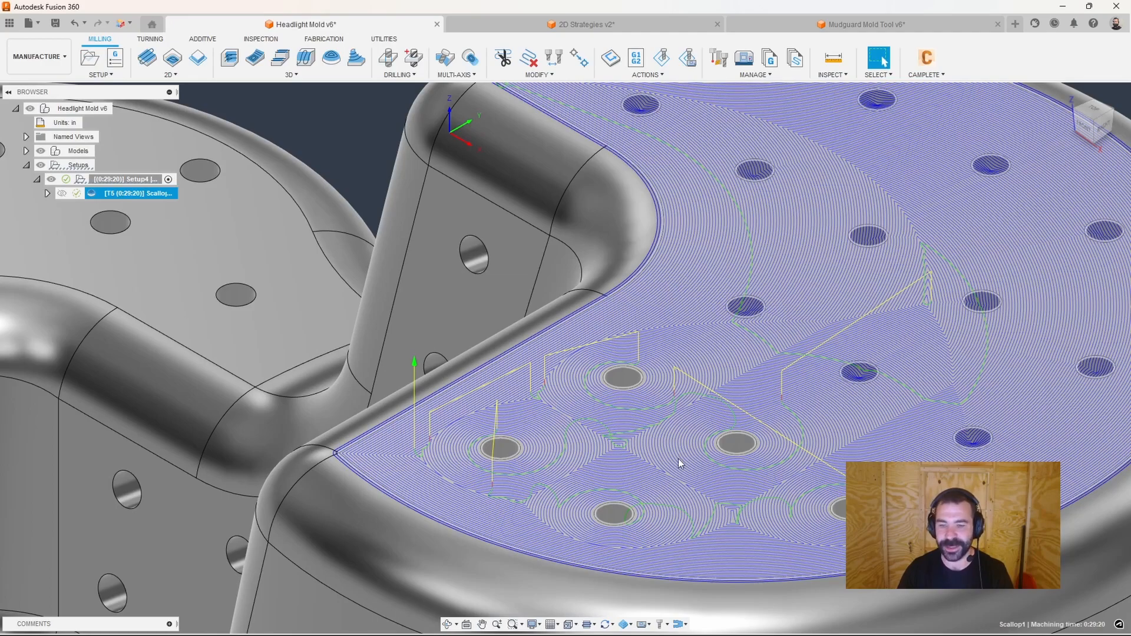
{"action": "scroll", "coordinate": [562, 428], "scroll_direction": "down", "scroll_amount": 2}
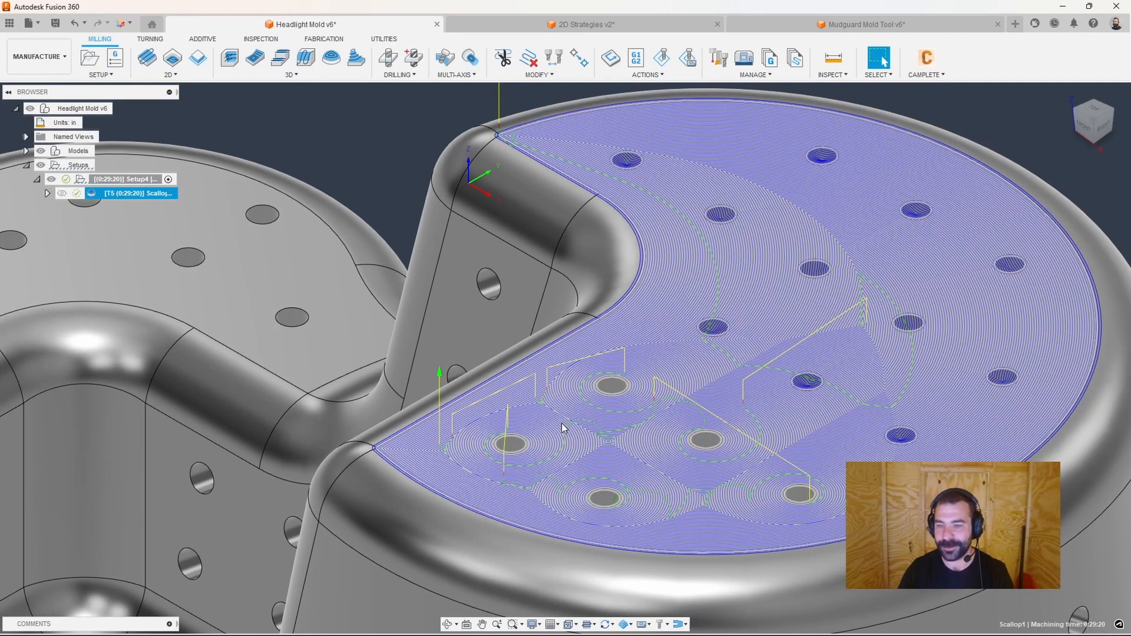
{"action": "double_click", "coordinate": [93, 198]}
{"action": "left_click", "coordinate": [1021, 180]}
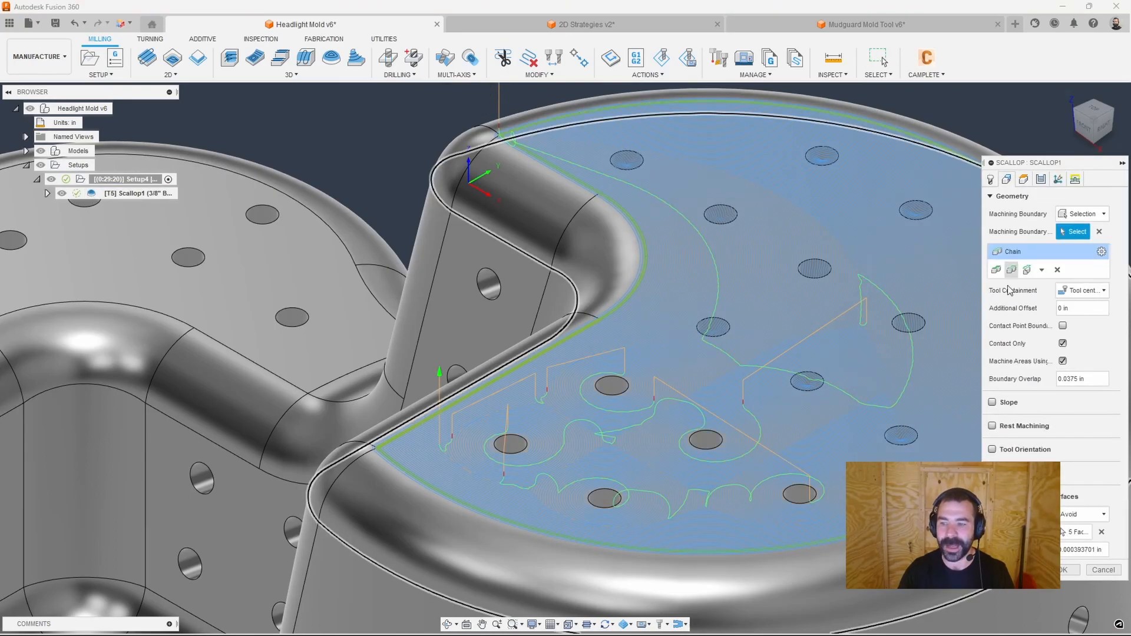
{"action": "left_click", "coordinate": [992, 497]}
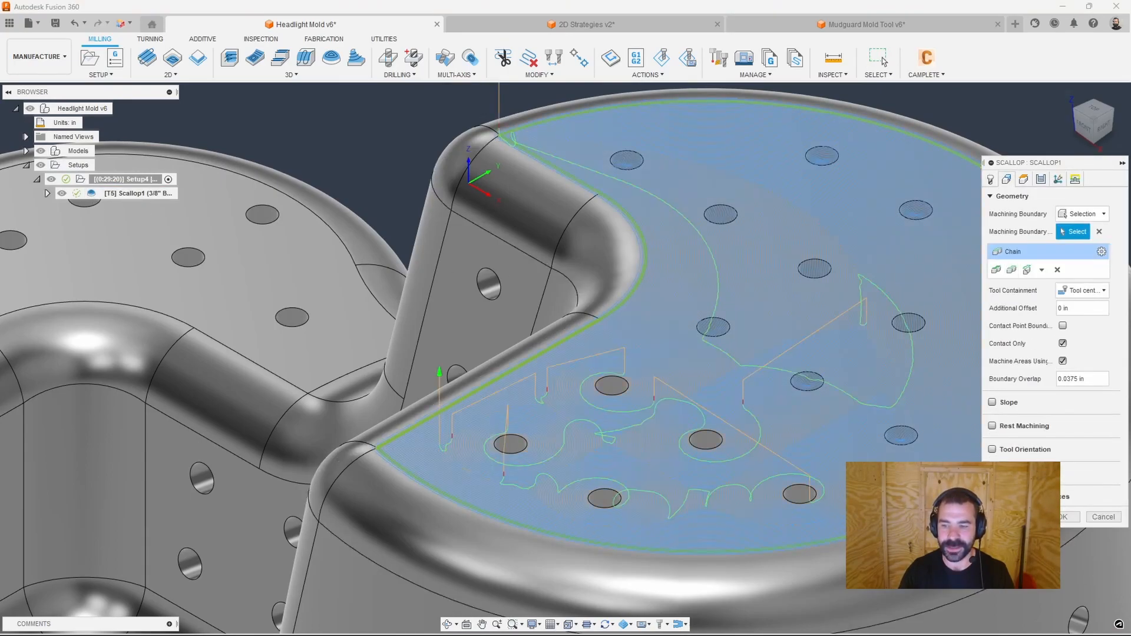
Override the Scallop1 model with Body6 and the three patch bodies, Body7, Body8 and Body9, and regenerate the toolpath.
{"action": "left_click", "coordinate": [992, 473]}
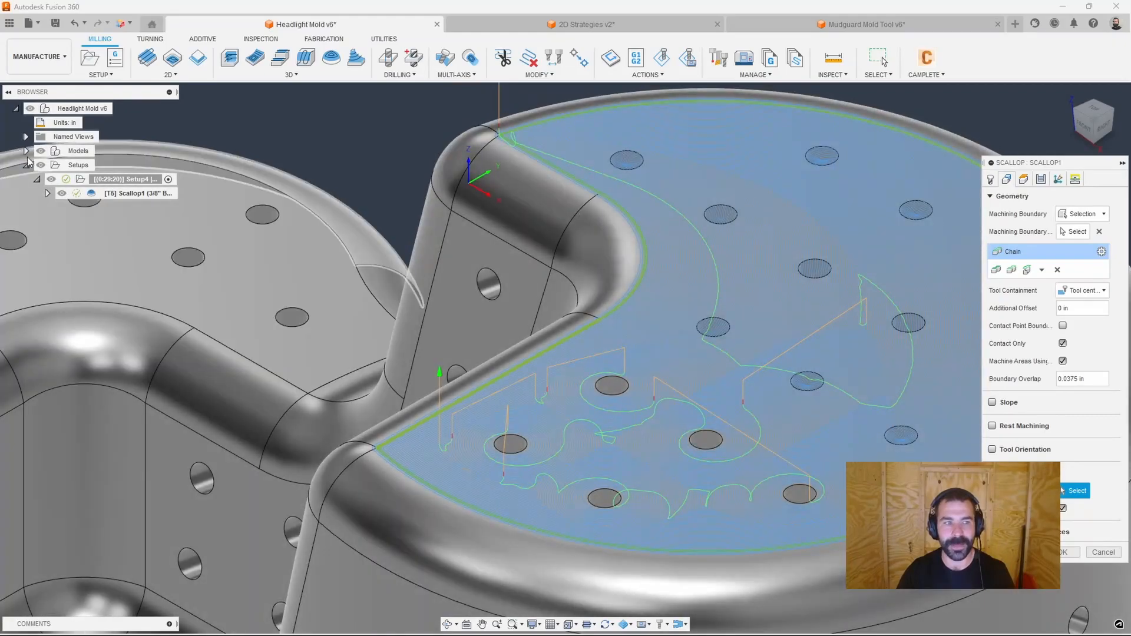
{"action": "left_click", "coordinate": [25, 151]}
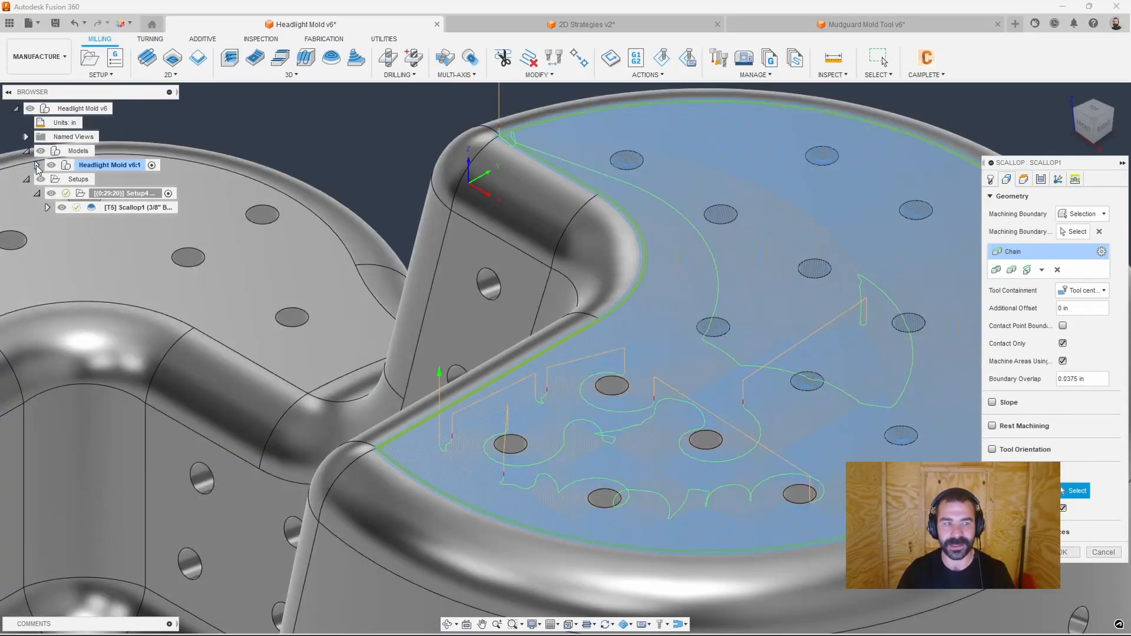
{"action": "left_click", "coordinate": [37, 165]}
{"action": "left_click", "coordinate": [110, 250]}
{"action": "left_click", "coordinate": [113, 264]}
{"action": "left_click", "coordinate": [113, 279]}
{"action": "left_click", "coordinate": [113, 293]}
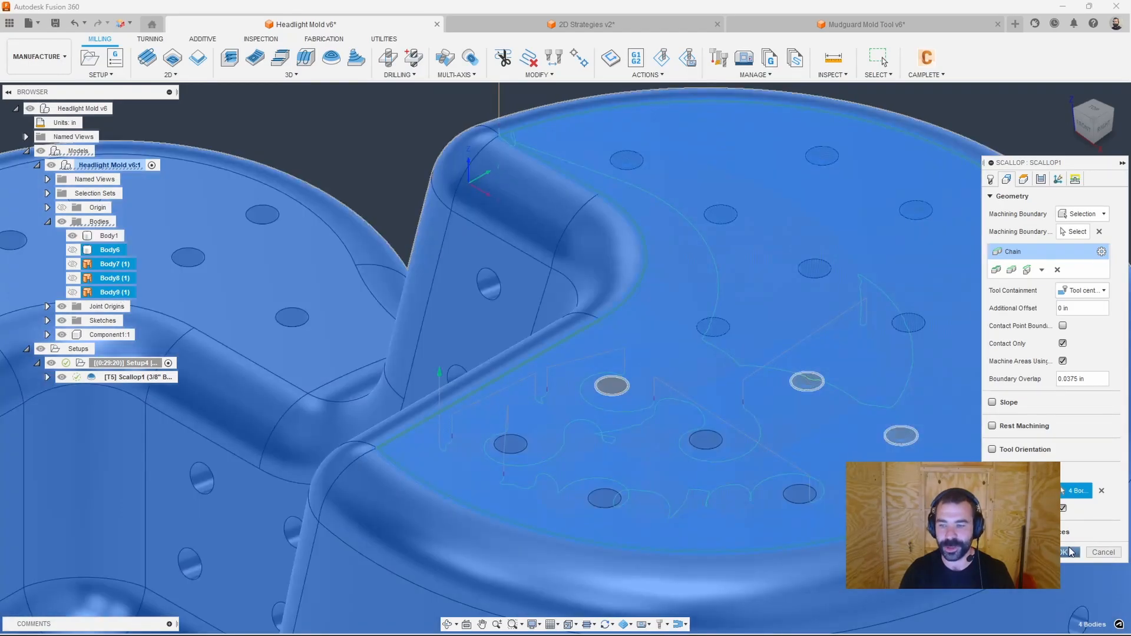
{"action": "left_click", "coordinate": [1070, 553]}
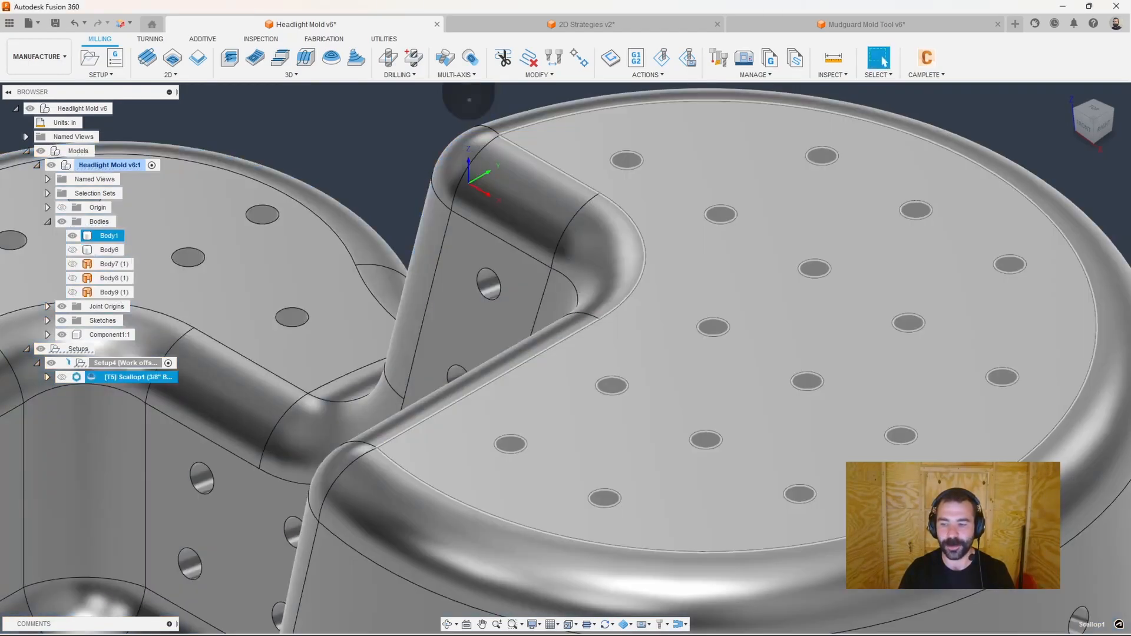
Reopen Scallop1, turn off its model override, and regenerate the toolpath over the large top face.
{"action": "scroll", "coordinate": [631, 475], "scroll_direction": "down", "scroll_amount": 3}
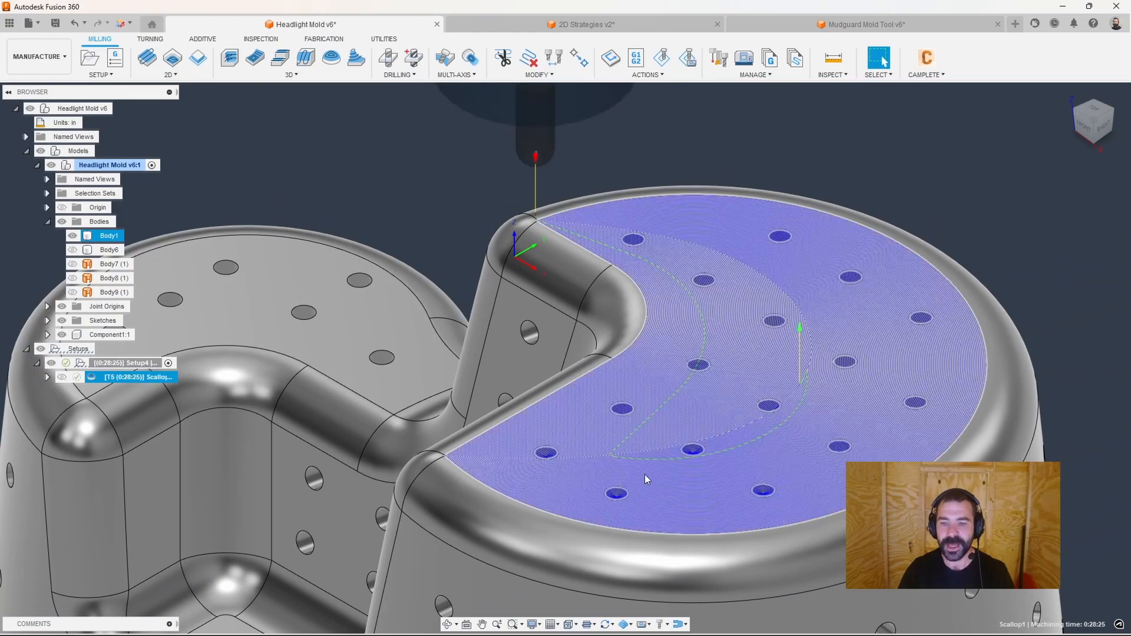
{"action": "scroll", "coordinate": [713, 451], "scroll_direction": "up", "scroll_amount": 5}
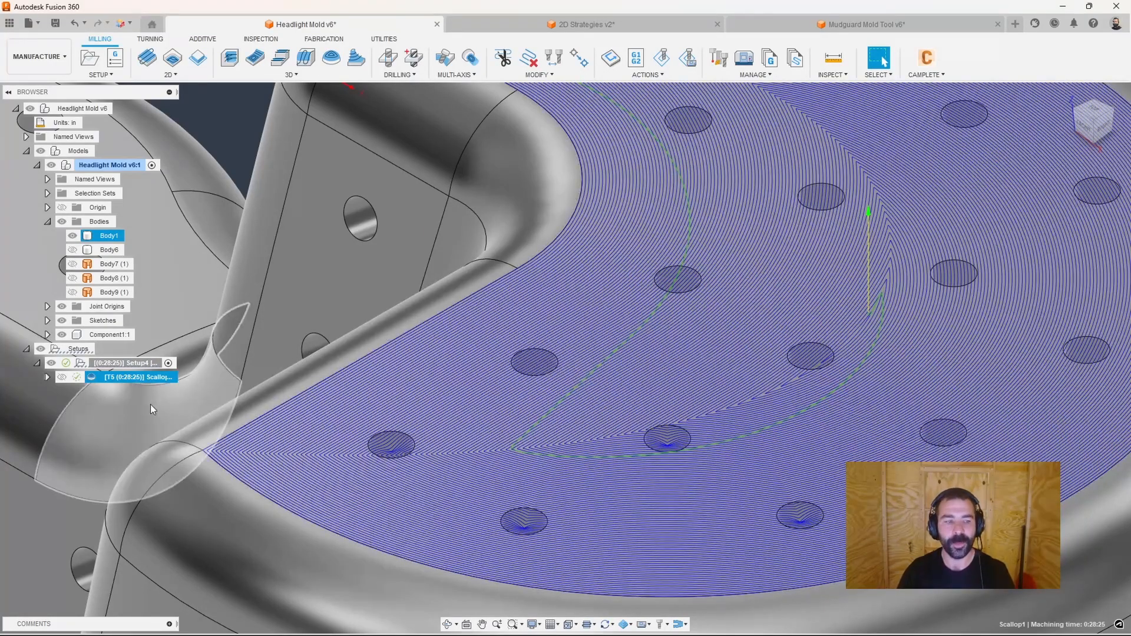
{"action": "left_click", "coordinate": [48, 377]}
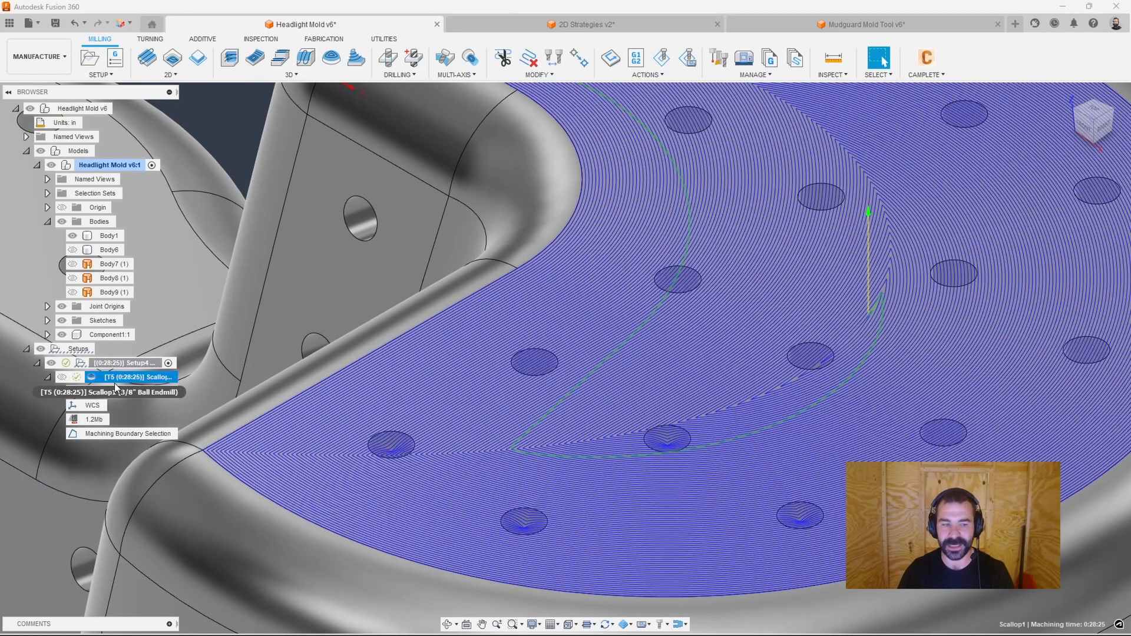
{"action": "double_click", "coordinate": [115, 382]}
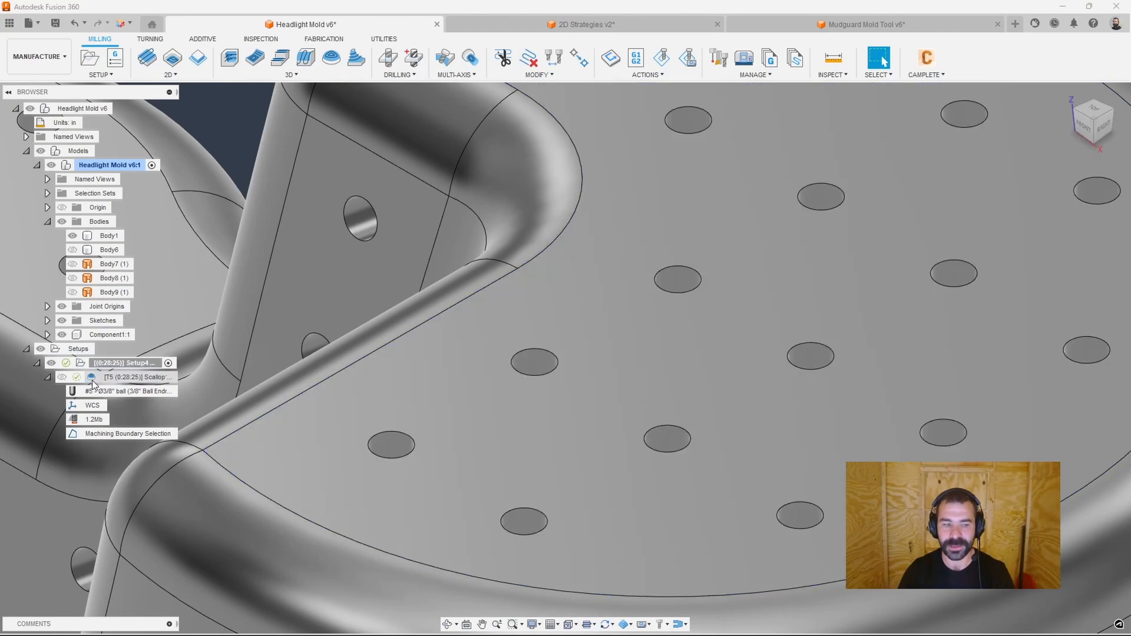
{"action": "left_click", "coordinate": [1006, 179]}
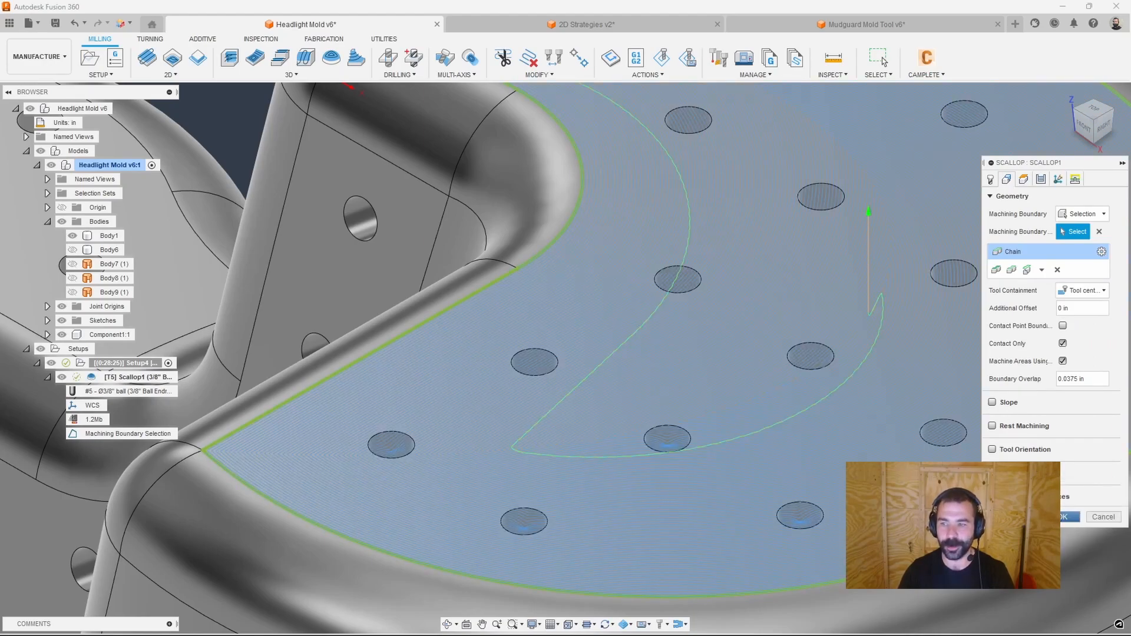
{"action": "left_click", "coordinate": [1064, 517]}
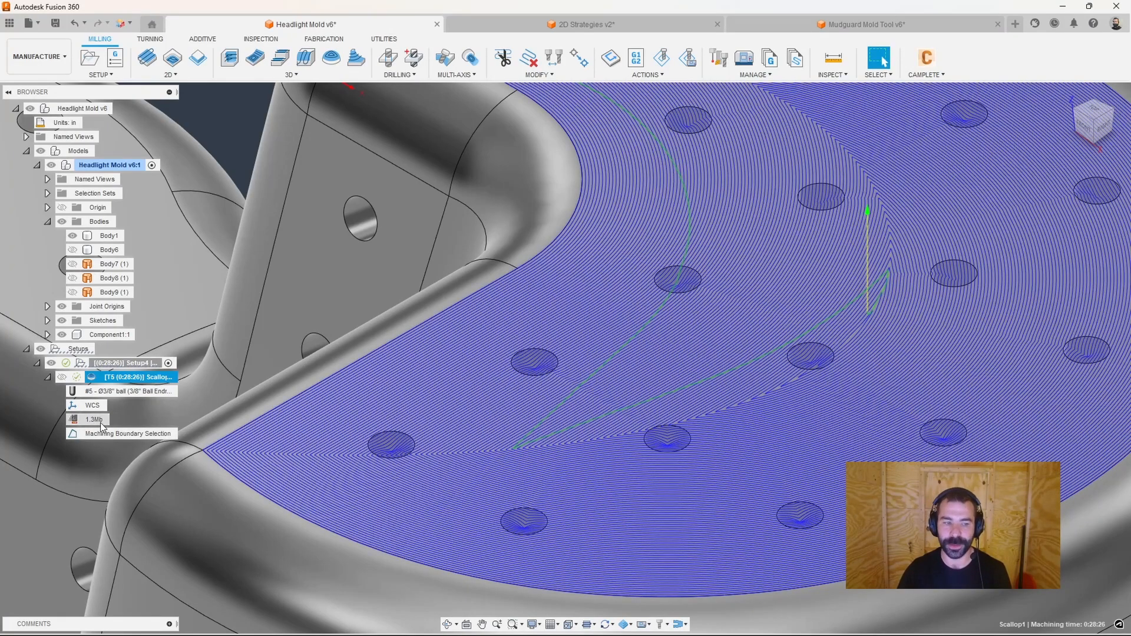
{"action": "scroll", "coordinate": [411, 456], "scroll_direction": "down", "scroll_amount": 2}
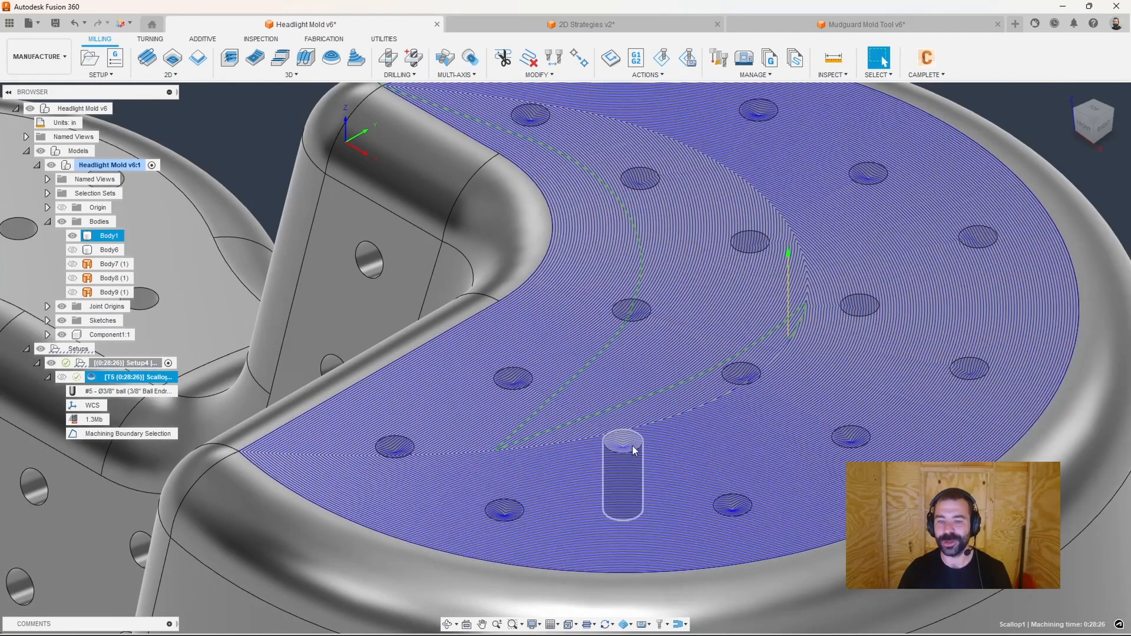
{"action": "scroll", "coordinate": [747, 389], "scroll_direction": "down", "scroll_amount": 2}
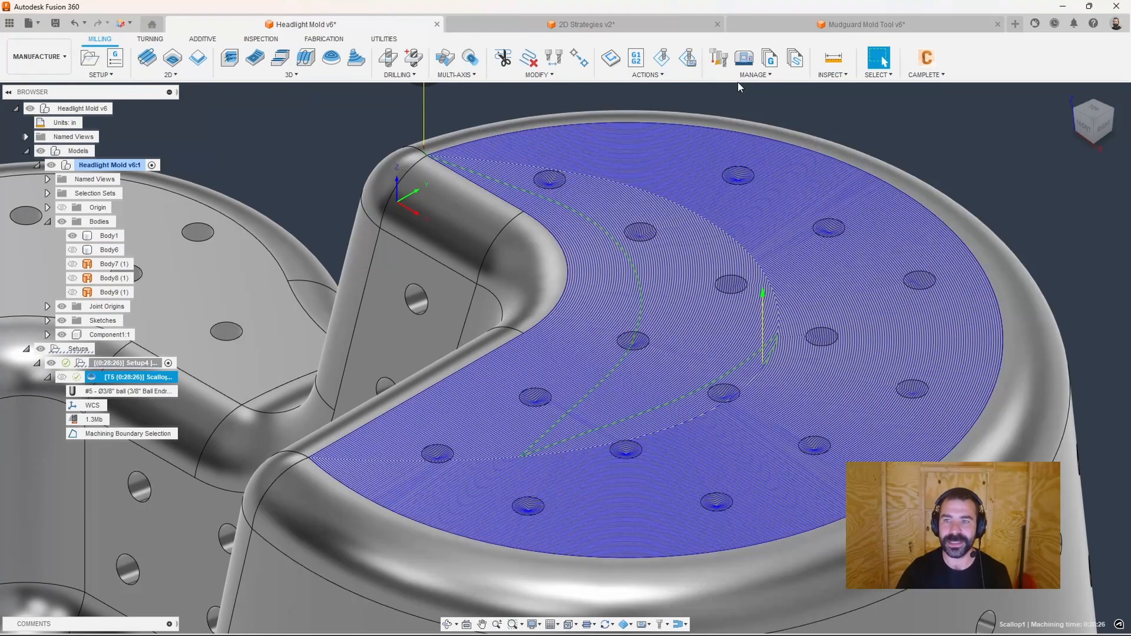
In the Mudguard Mold Tool v6 document, patch the upper edge loop of the five-sided pocket as a new surface body.
{"action": "left_click", "coordinate": [811, 30]}
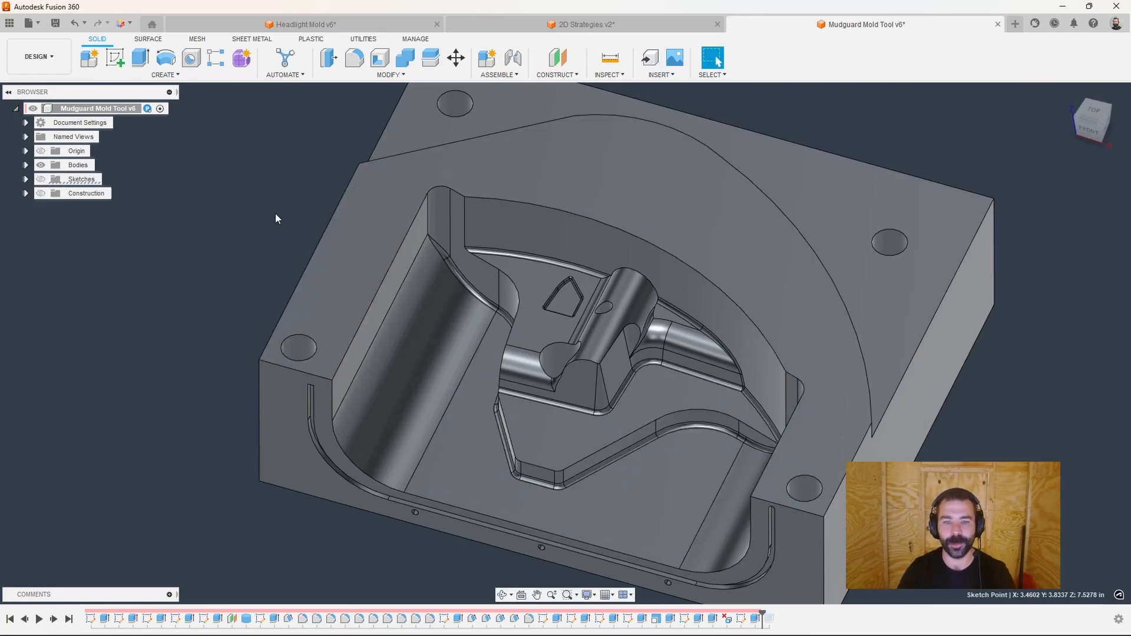
{"action": "left_click", "coordinate": [148, 38]}
{"action": "left_click", "coordinate": [115, 58]}
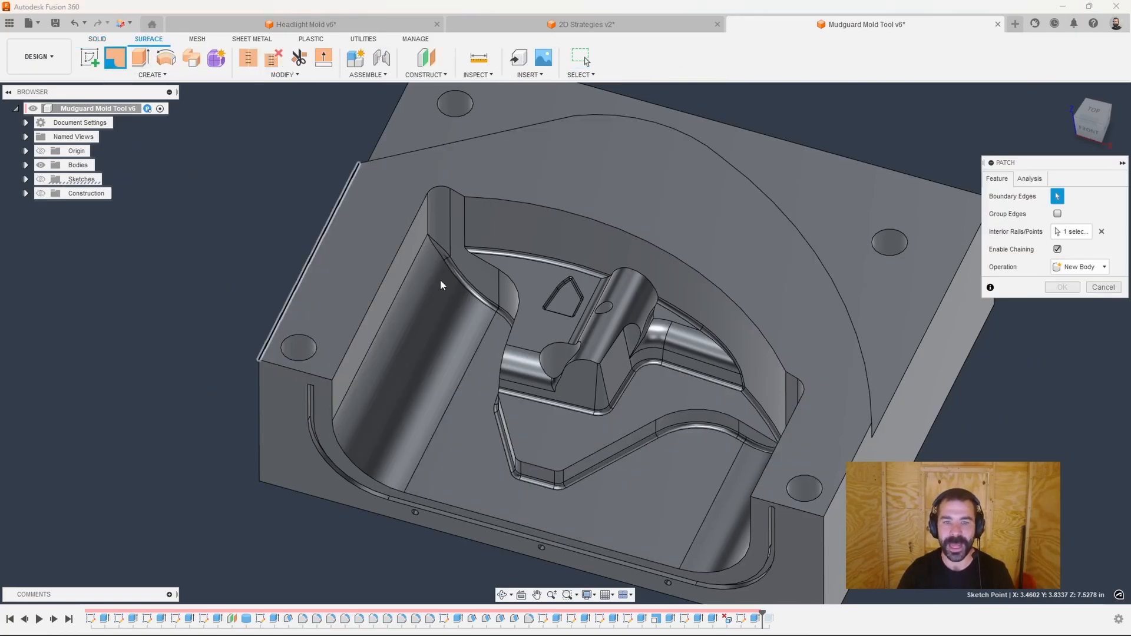
{"action": "scroll", "coordinate": [573, 321], "scroll_direction": "up", "scroll_amount": 5}
{"action": "scroll", "coordinate": [584, 300], "scroll_direction": "up", "scroll_amount": 4}
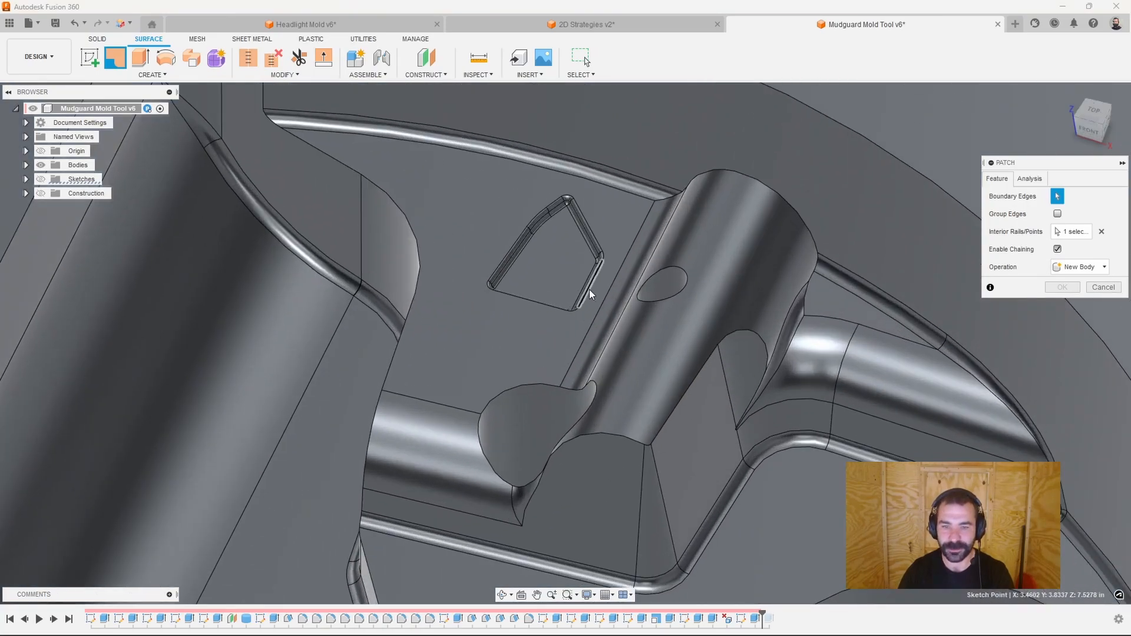
{"action": "left_click", "coordinate": [578, 311]}
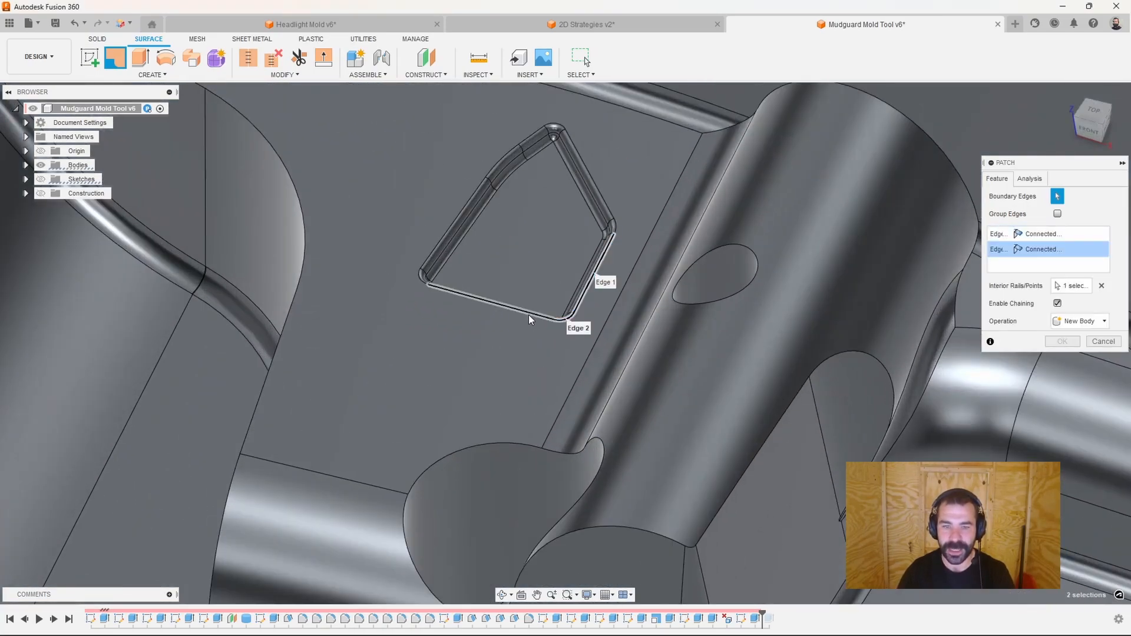
{"action": "left_click", "coordinate": [528, 314]}
{"action": "scroll", "coordinate": [429, 299], "scroll_direction": "up", "scroll_amount": 2}
{"action": "left_click", "coordinate": [421, 270]}
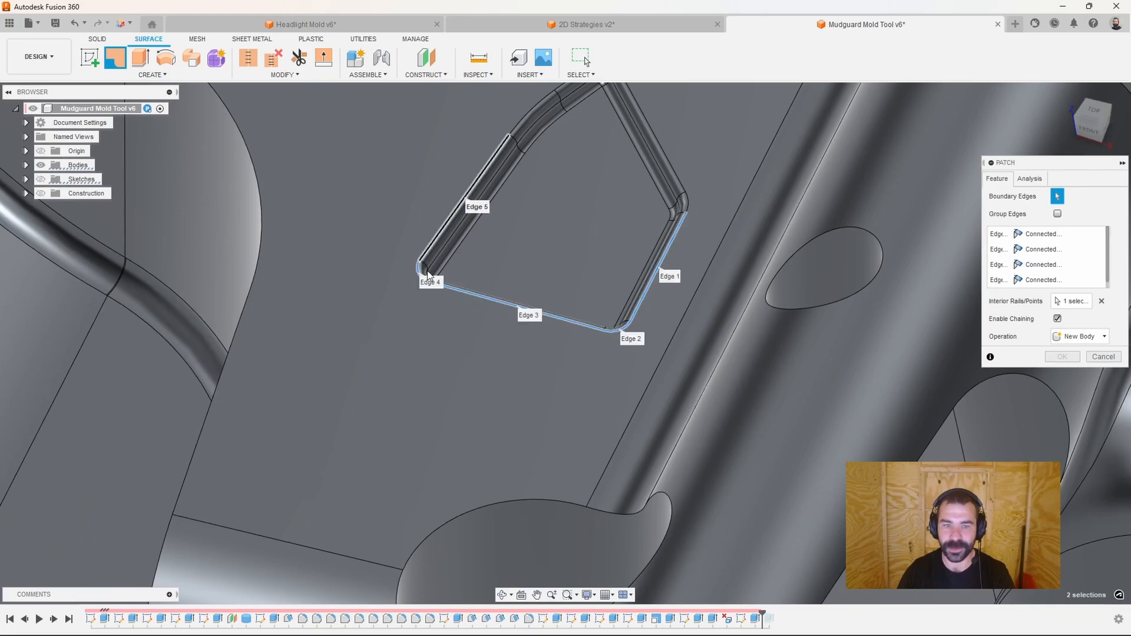
{"action": "left_click", "coordinate": [427, 253]}
{"action": "scroll", "coordinate": [427, 253], "scroll_direction": "down", "scroll_amount": 2}
{"action": "left_click", "coordinate": [501, 183]}
{"action": "left_click", "coordinate": [537, 152]}
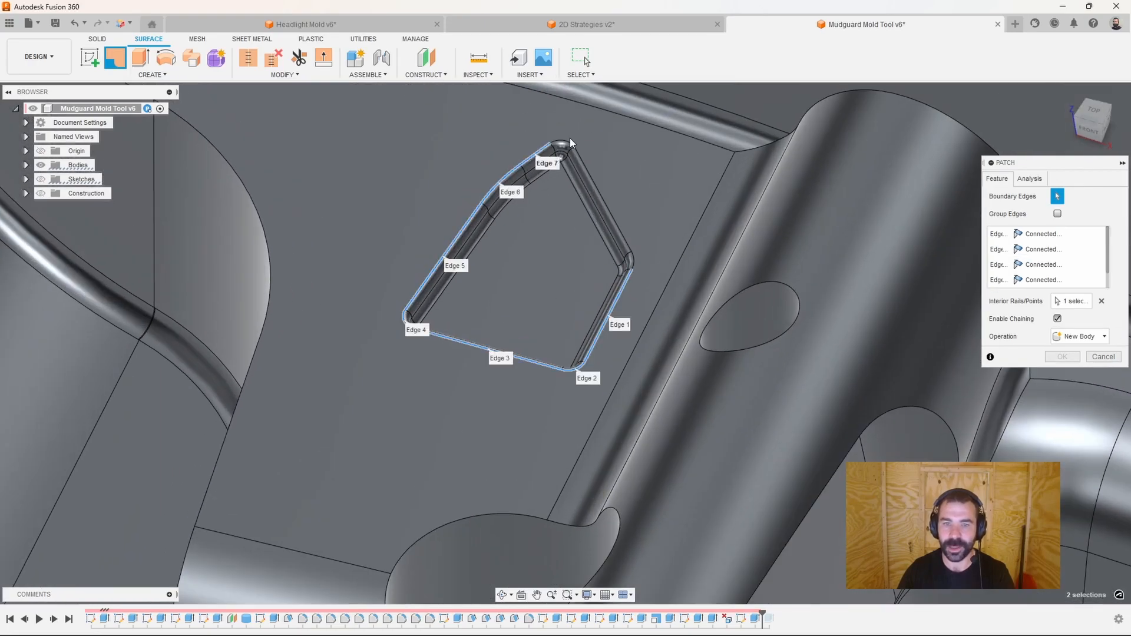
{"action": "left_click", "coordinate": [583, 167]}
{"action": "scroll", "coordinate": [635, 273], "scroll_direction": "up", "scroll_amount": 1}
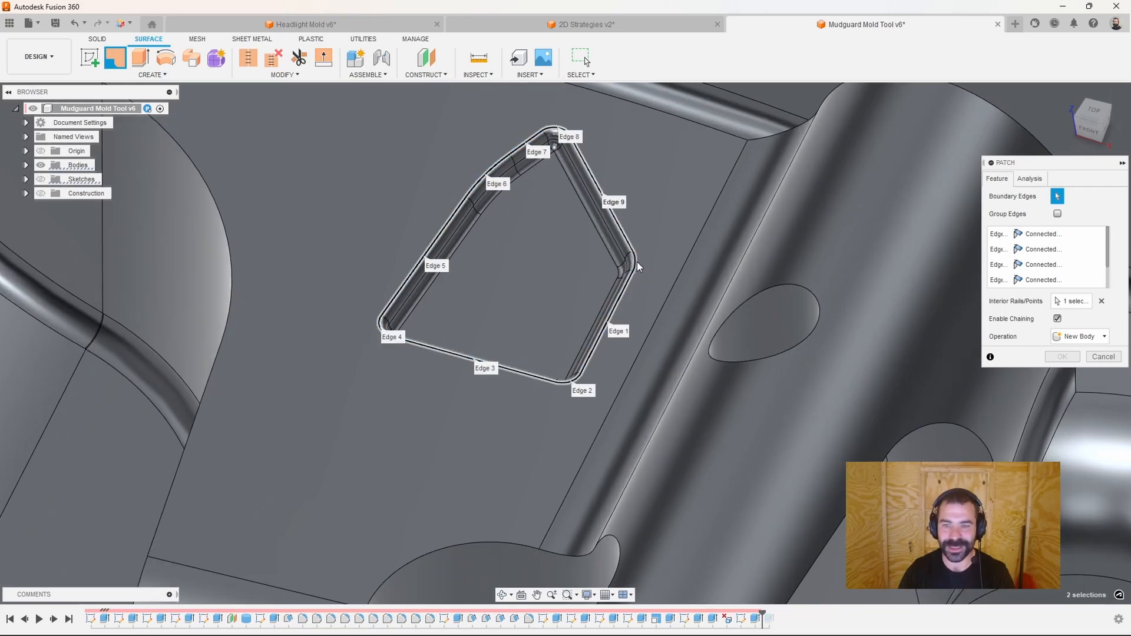
{"action": "left_click", "coordinate": [1063, 356]}
Inspect the patch surface covering the five-sided pocket against the surrounding face.
{"action": "middle_click_drag", "start_coordinate": [647, 337], "coordinate": [632, 321], "text": "shift"}
{"action": "left_click", "coordinate": [504, 365]}
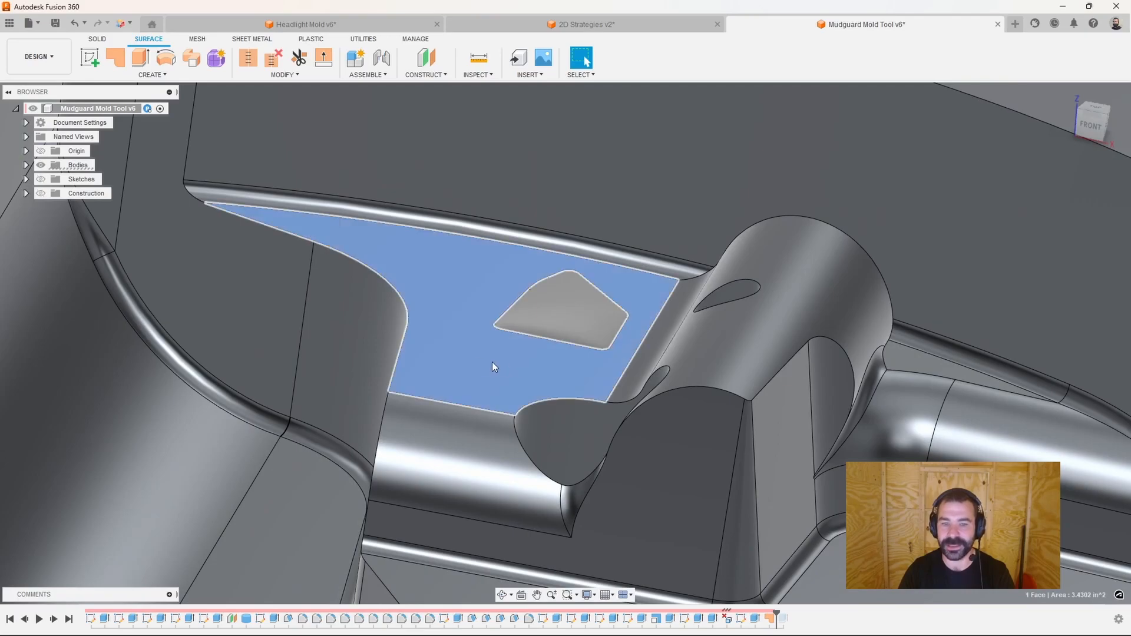
{"action": "left_click", "coordinate": [549, 309]}
{"action": "mouse_move", "coordinate": [555, 353]}
{"action": "middle_mouse_down", "text": "shift"}
{"action": "mouse_move", "coordinate": [589, 356]}
{"action": "mouse_move", "coordinate": [562, 348]}
{"action": "middle_mouse_up", "text": "shift"}
{"action": "key", "text": "Escape"}
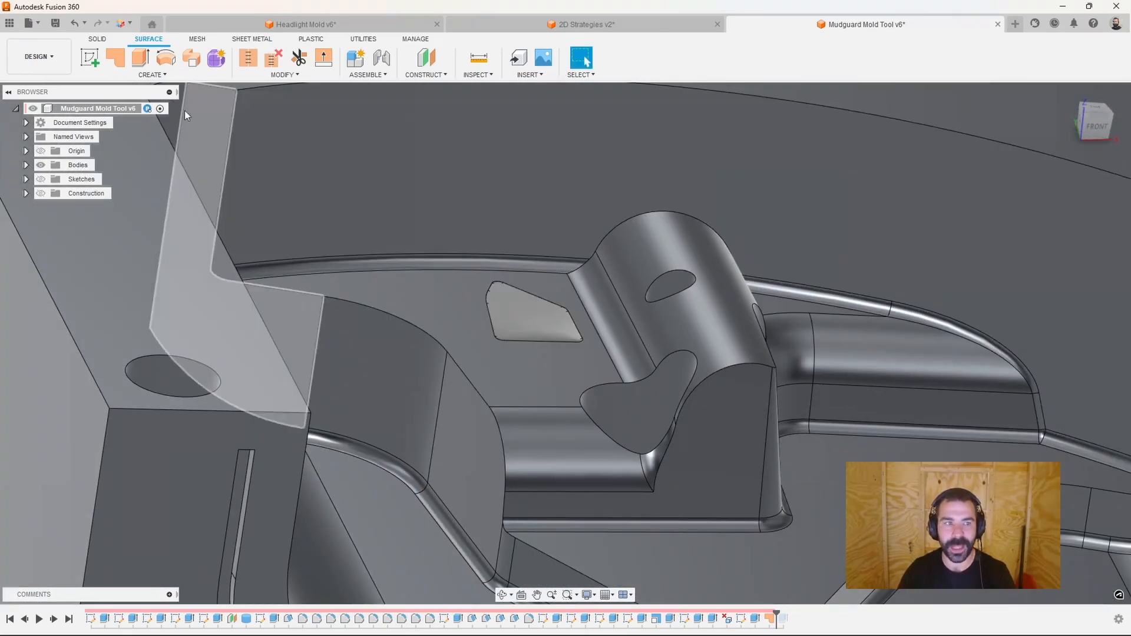
{"action": "left_click", "coordinate": [115, 57]}
{"action": "left_click", "coordinate": [666, 274]}
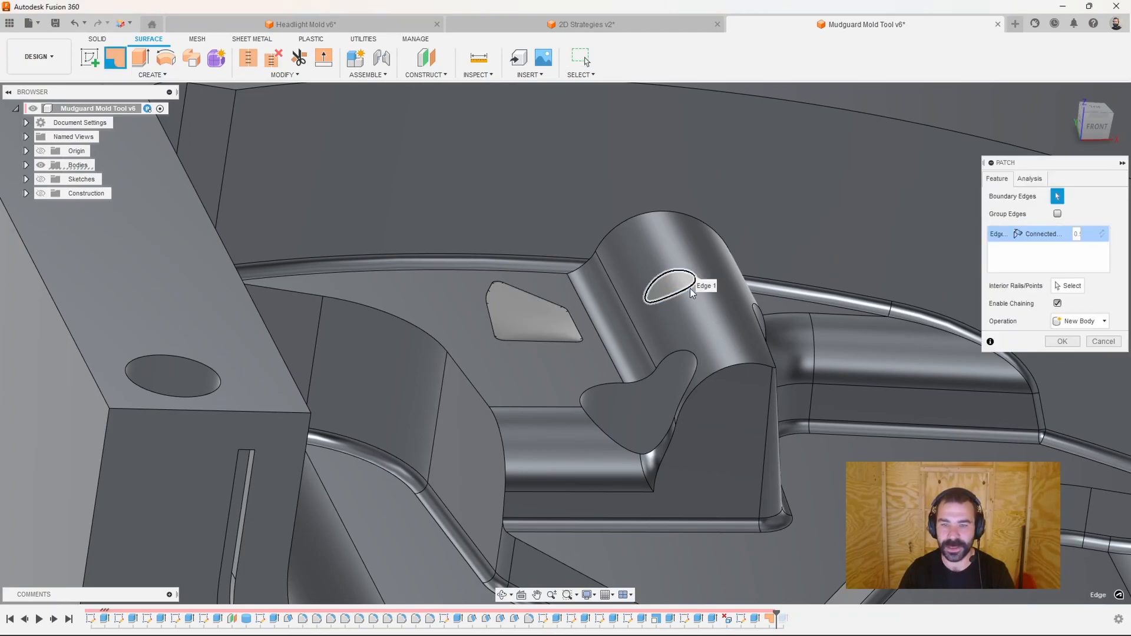
{"action": "scroll", "coordinate": [686, 289], "scroll_direction": "up", "scroll_amount": 2}
{"action": "middle_click_drag", "start_coordinate": [681, 284], "coordinate": [713, 323], "text": "shift"}
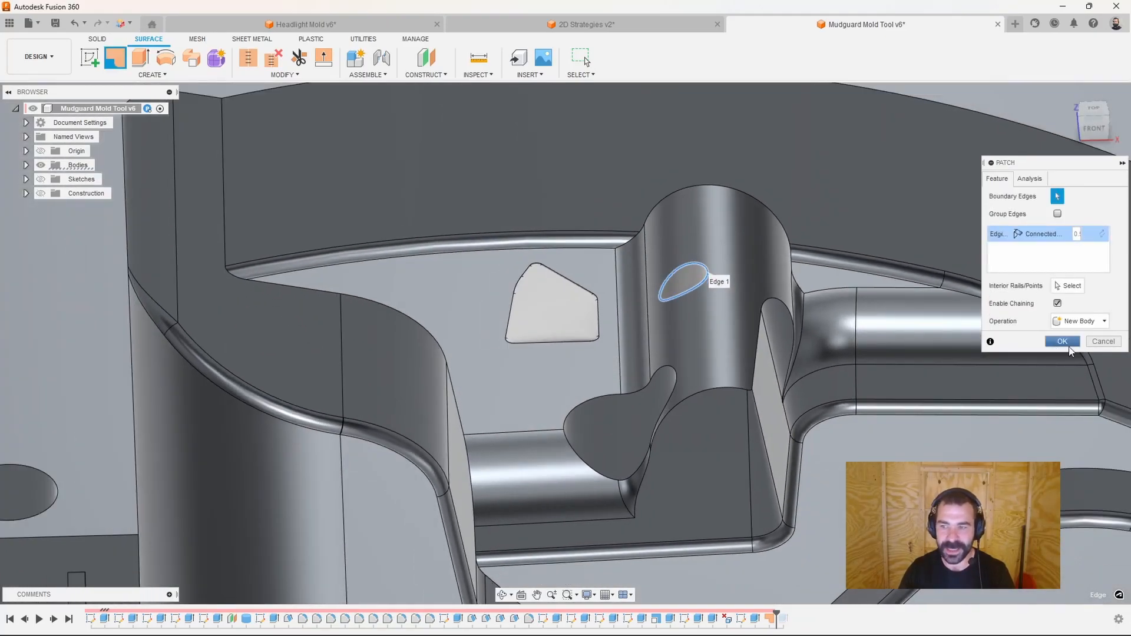
{"action": "left_click", "coordinate": [1101, 342]}
Try deleting the inner face of the round hole in the rounded boss, and undo the deletion.
{"action": "middle_click_drag", "start_coordinate": [705, 300], "coordinate": [685, 278], "text": "shift"}
{"action": "left_click", "coordinate": [684, 274]}
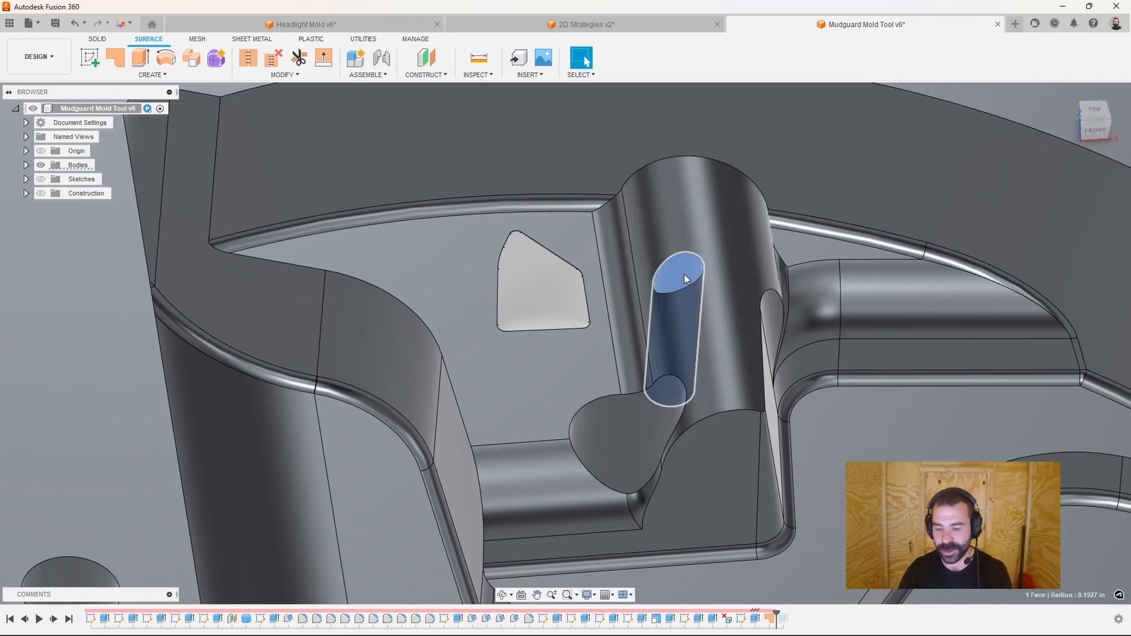
{"action": "key", "text": "Delete"}
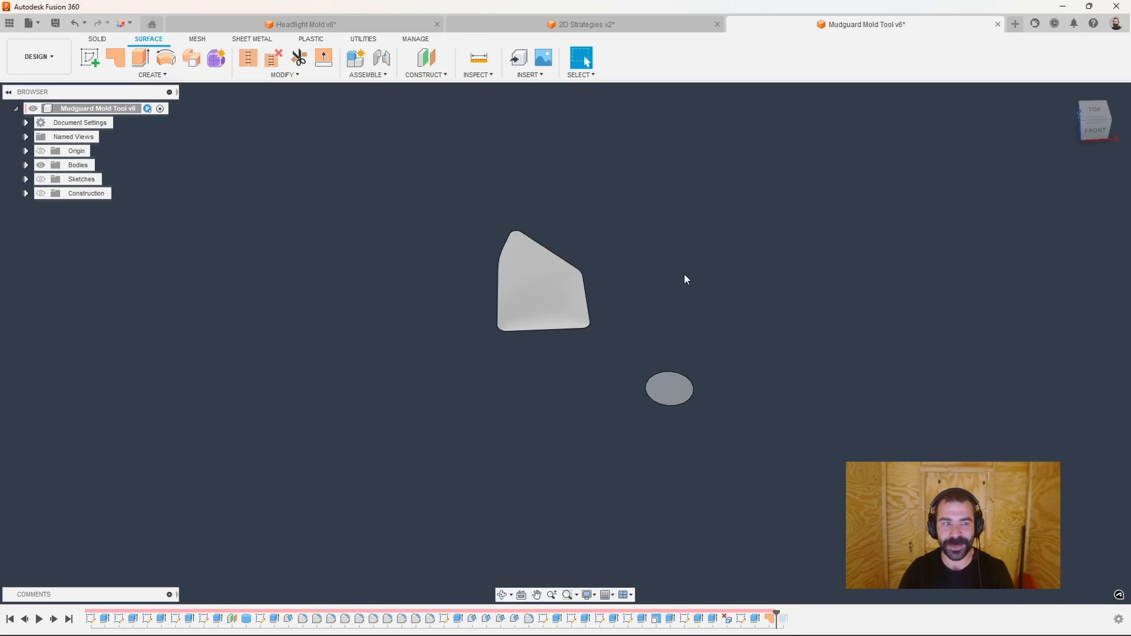
{"action": "key", "text": "ctrl+z"}
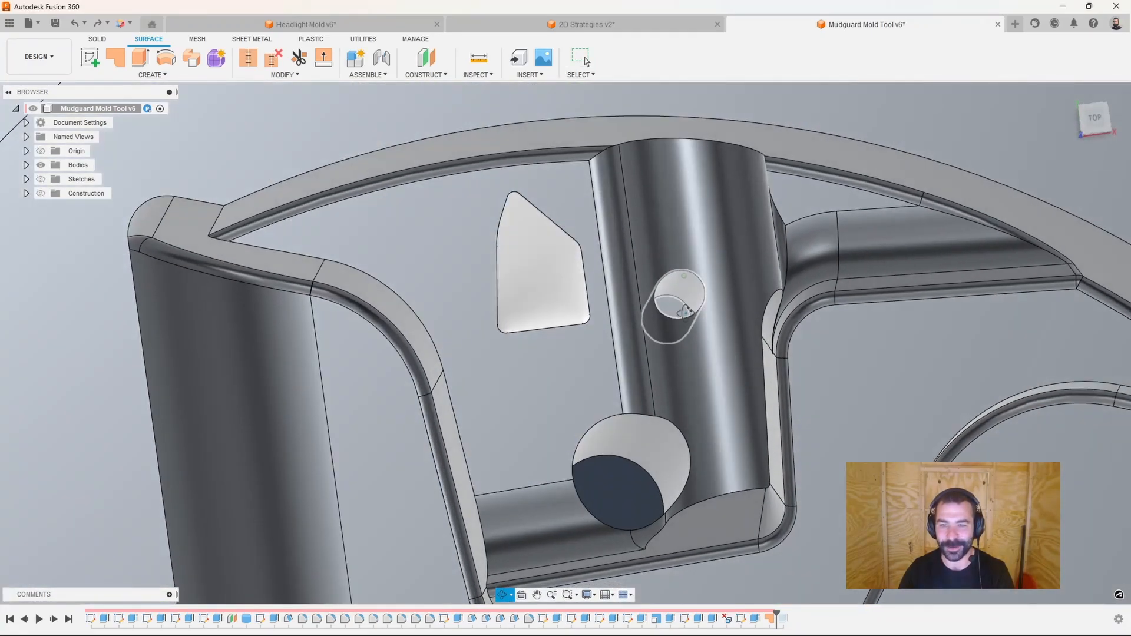
Duplicate Body1 in place as a separate solid body, without moving the copy.
{"action": "middle_click_drag", "start_coordinate": [686, 311], "coordinate": [677, 283], "text": "shift"}
{"action": "scroll", "coordinate": [690, 295], "scroll_direction": "down", "scroll_amount": 5}
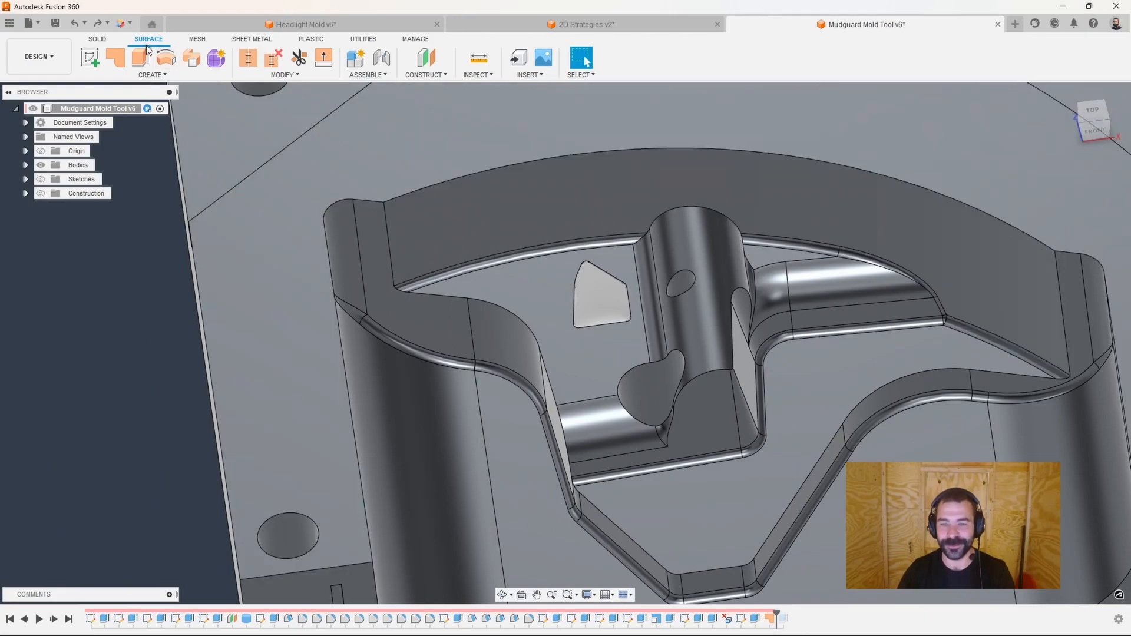
{"action": "left_click", "coordinate": [93, 39]}
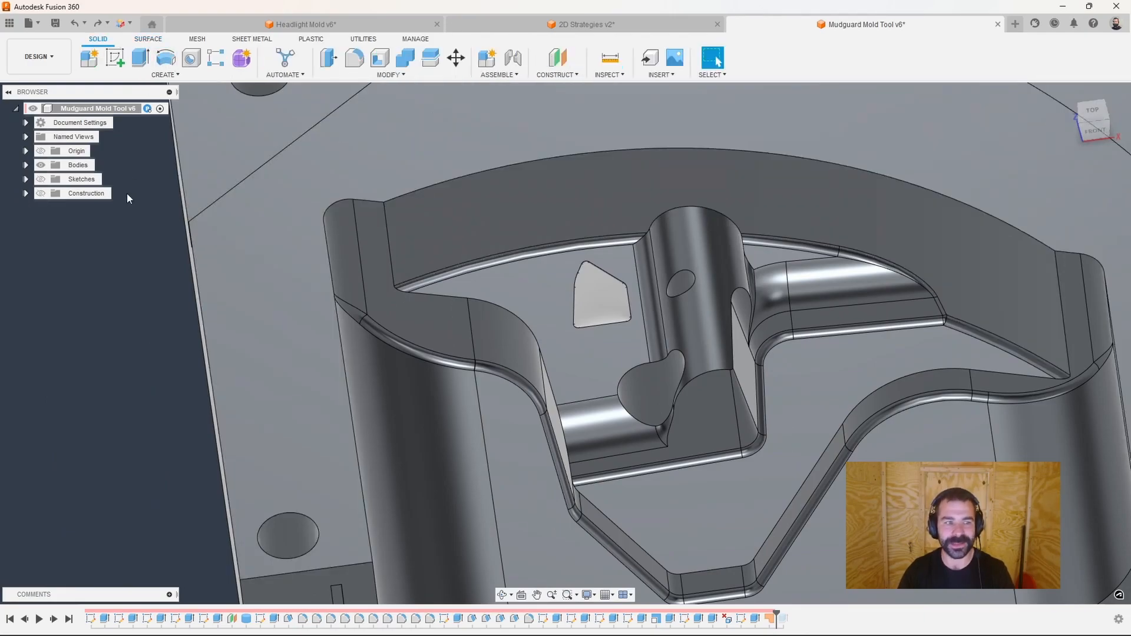
{"action": "left_click", "coordinate": [26, 165]}
{"action": "left_click", "coordinate": [87, 179]}
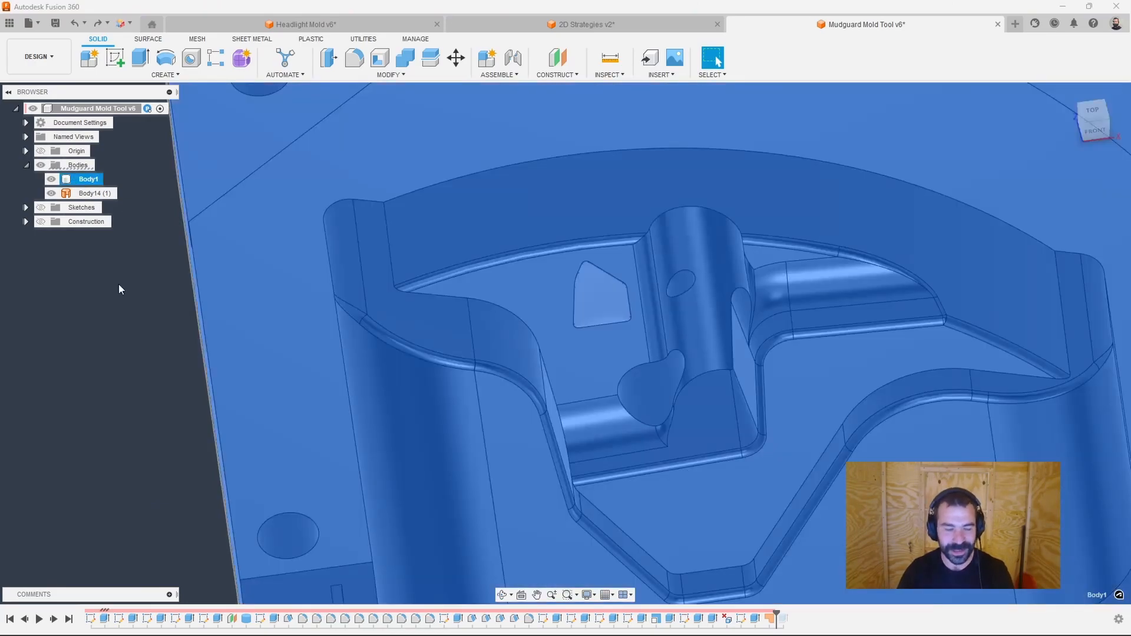
{"action": "key", "text": "ctrl+v"}
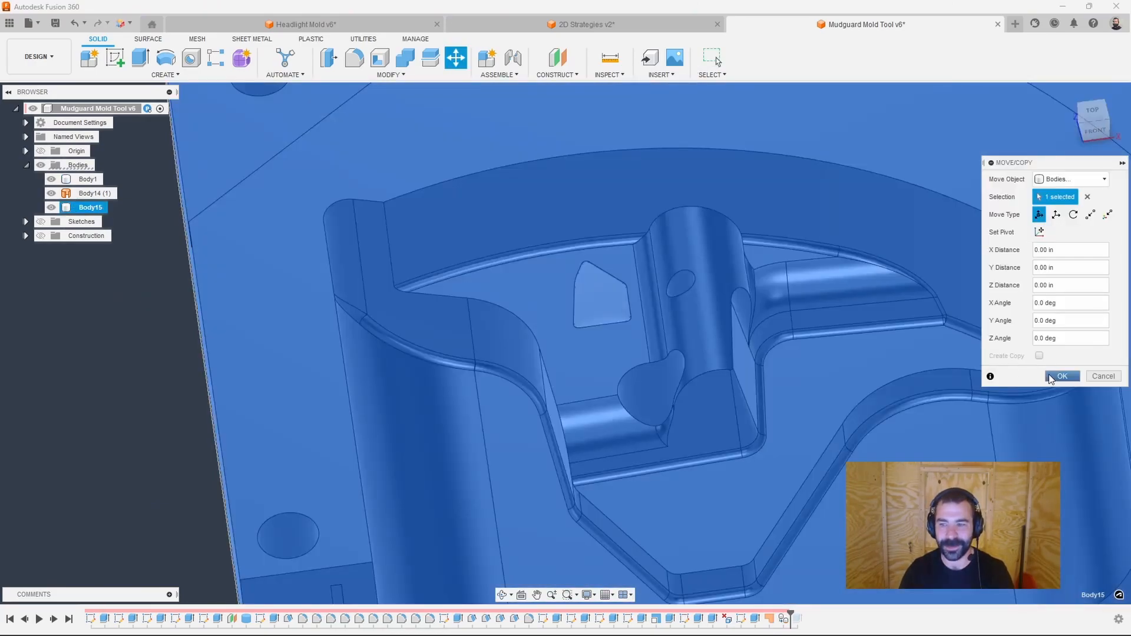
{"action": "left_click", "coordinate": [1055, 378]}
{"action": "left_click", "coordinate": [143, 305]}
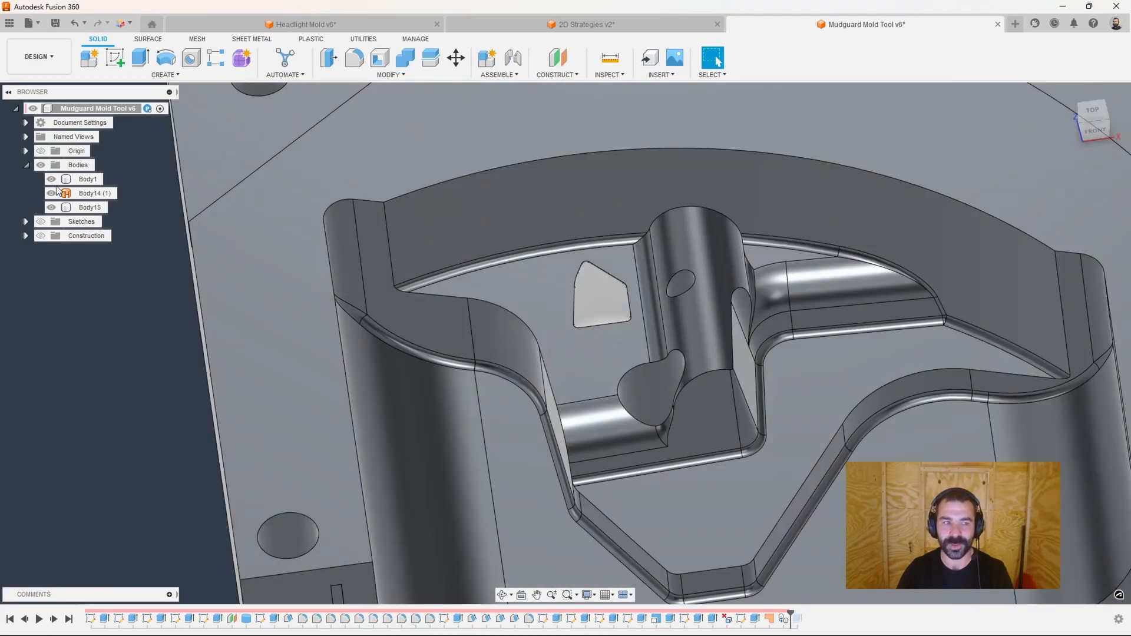
Hide Body1 and remove the small round hole from the rounded boss of the copied body.
{"action": "left_click", "coordinate": [51, 180]}
{"action": "mouse_move", "coordinate": [179, 304]}
{"action": "middle_mouse_down", "text": "shift"}
{"action": "mouse_move", "coordinate": [176, 289]}
{"action": "mouse_move", "coordinate": [194, 281]}
{"action": "mouse_move", "coordinate": [192, 300]}
{"action": "middle_mouse_up", "text": "shift"}
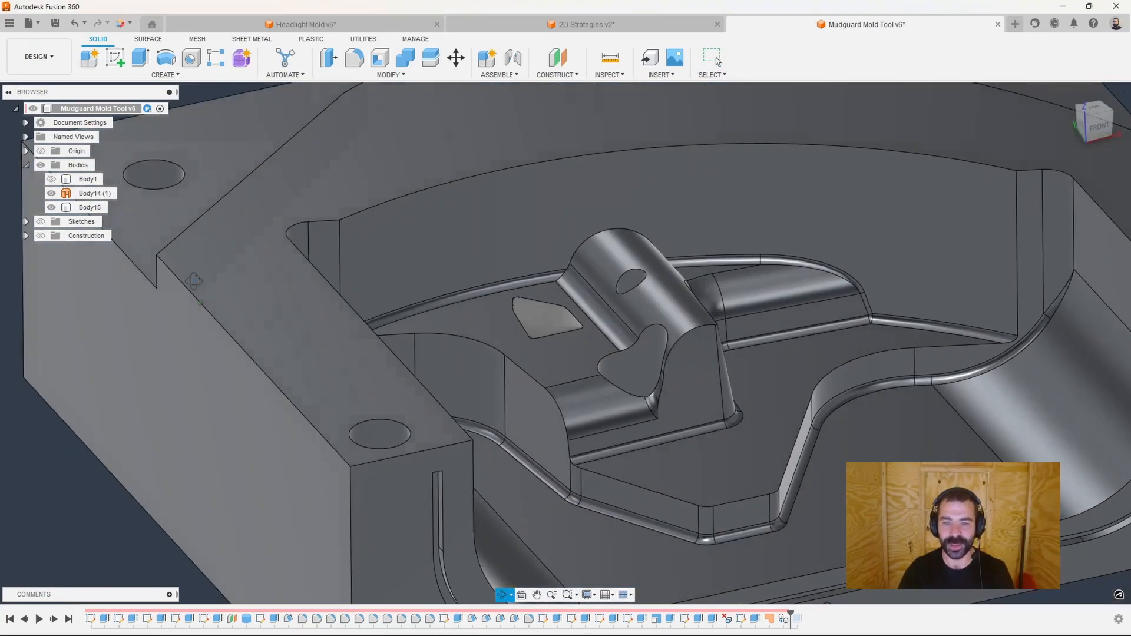
{"action": "scroll", "coordinate": [603, 337], "scroll_direction": "up", "scroll_amount": 3}
{"action": "left_click", "coordinate": [663, 214]}
{"action": "middle_click_drag", "start_coordinate": [662, 214], "coordinate": [669, 263], "text": "shift"}
{"action": "left_click", "coordinate": [667, 258], "text": "shift"}
{"action": "key", "text": "Delete"}
Delete the face of the larger round hole at the base of the boss in Body15.
{"action": "left_click", "coordinate": [682, 407]}
{"action": "scroll", "coordinate": [680, 402], "scroll_direction": "down", "scroll_amount": 2}
{"action": "mouse_move", "coordinate": [681, 402]}
{"action": "middle_mouse_down", "text": "shift"}
{"action": "mouse_move", "coordinate": [688, 425]}
{"action": "mouse_move", "coordinate": [681, 405]}
{"action": "middle_mouse_up", "text": "shift"}
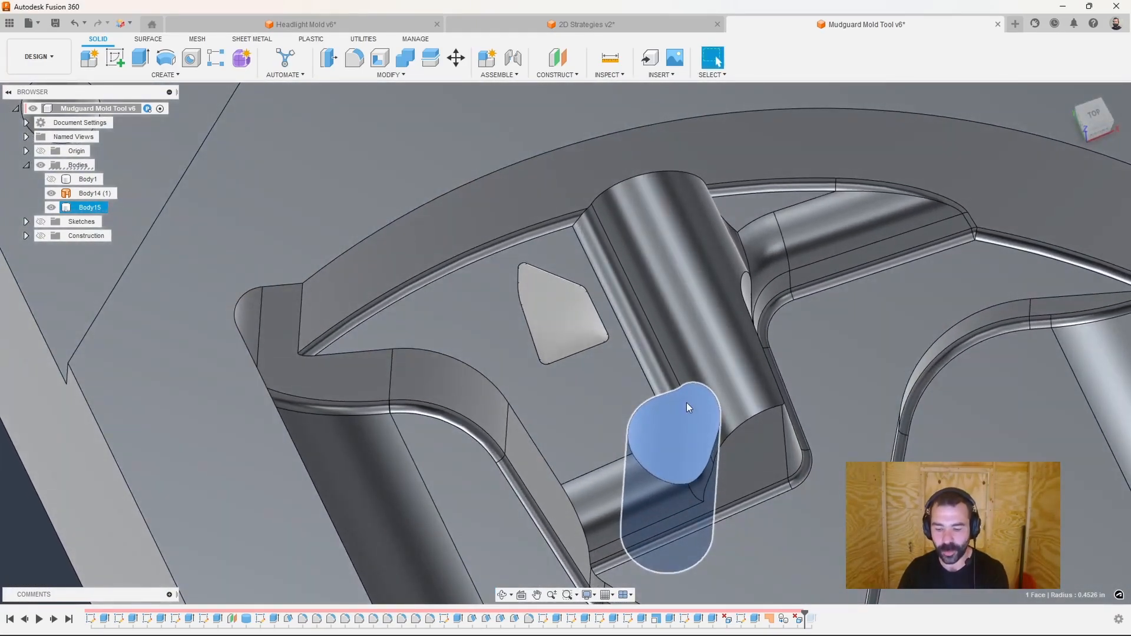
{"action": "key", "text": "Delete"}
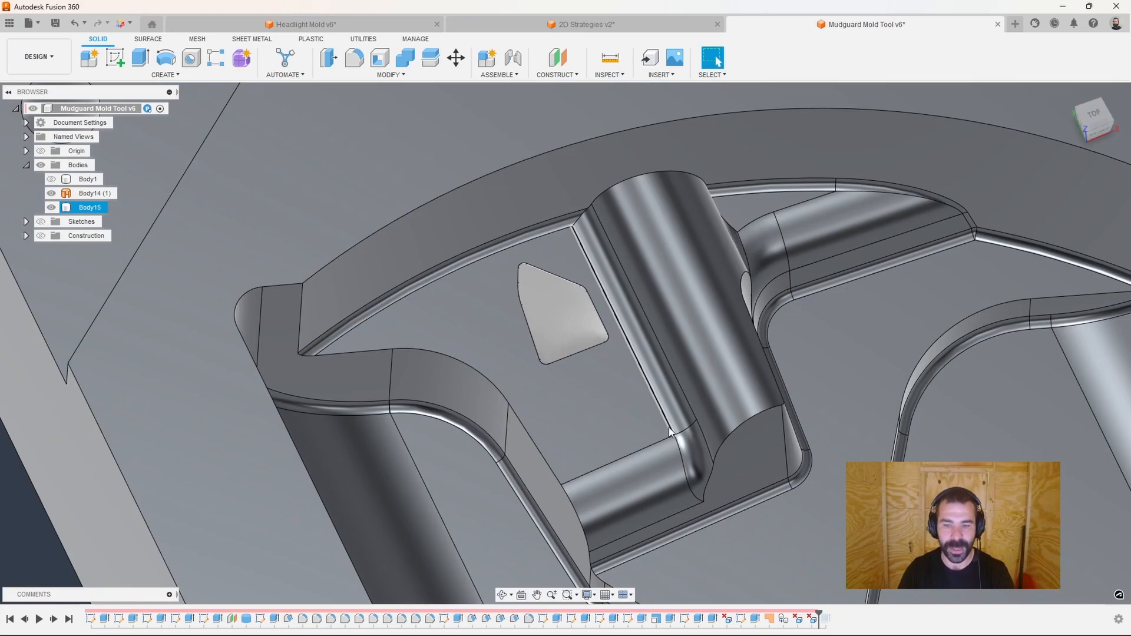
{"action": "scroll", "coordinate": [670, 432], "scroll_direction": "down", "scroll_amount": 2}
{"action": "middle_click_drag", "start_coordinate": [670, 432], "coordinate": [666, 415], "text": "shift"}
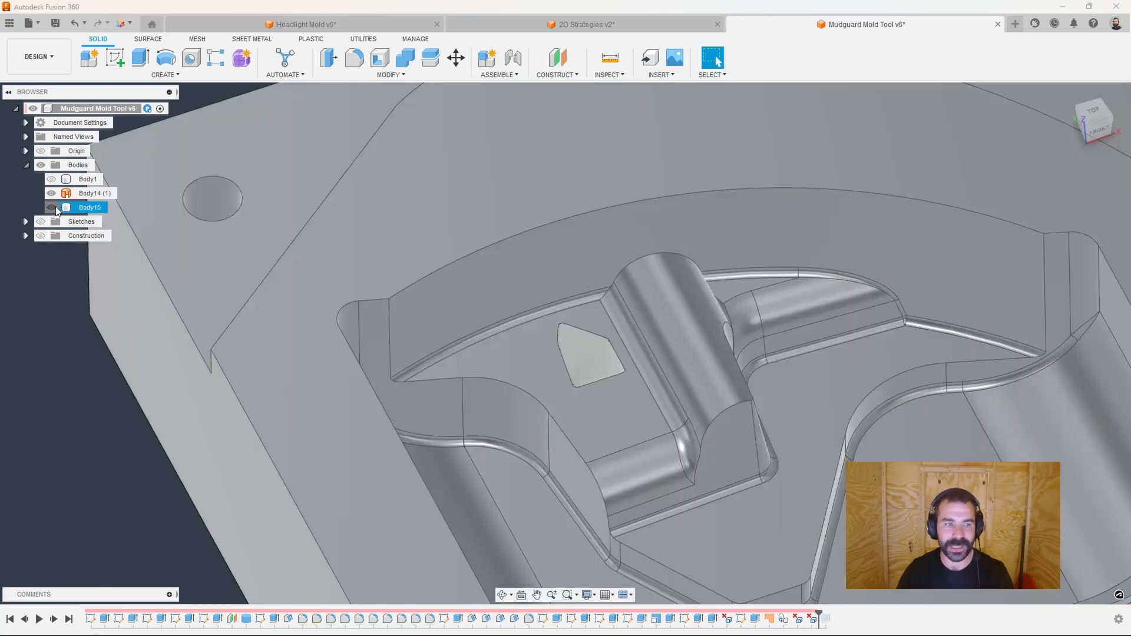
Leave only Body1 visible, hiding Body14 (1) and Body15, and compare the original with the hole-free copy.
{"action": "left_click", "coordinate": [51, 207]}
{"action": "left_click", "coordinate": [51, 194]}
{"action": "left_click", "coordinate": [51, 179]}
{"action": "middle_click_drag", "start_coordinate": [689, 401], "coordinate": [693, 416], "text": "shift"}
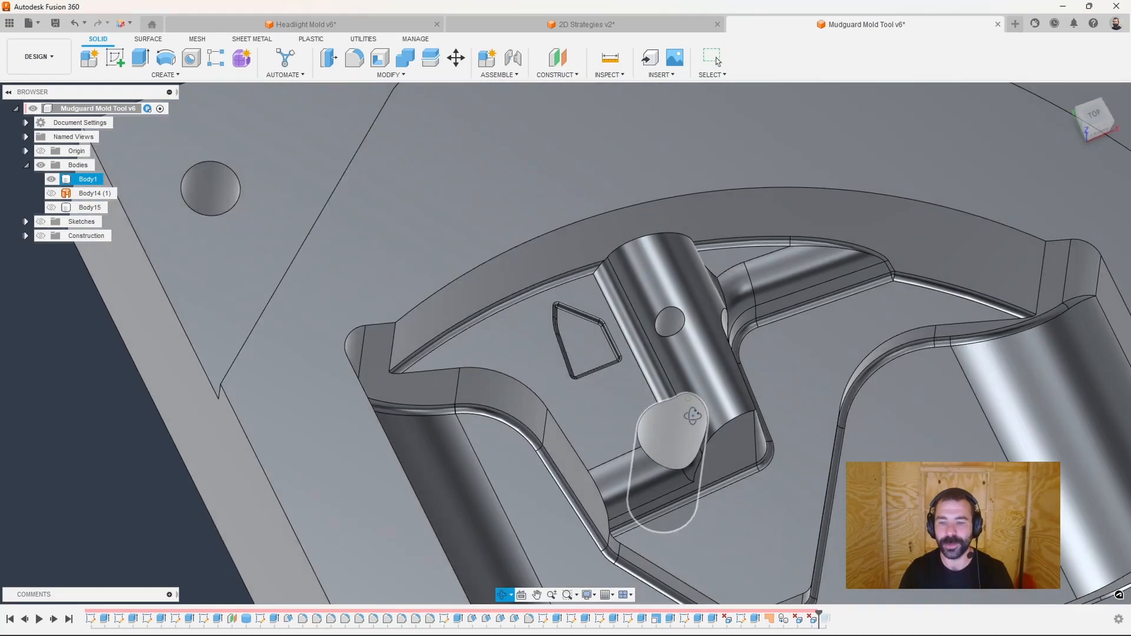
{"action": "left_click", "coordinate": [52, 208]}
{"action": "left_click", "coordinate": [54, 207]}
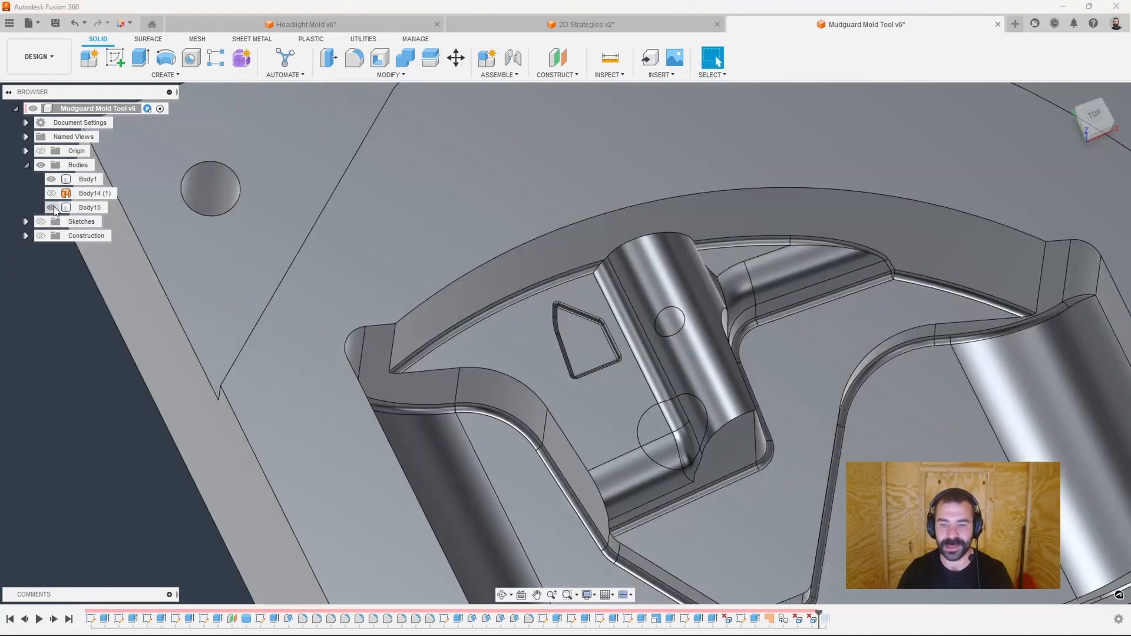
{"action": "left_click", "coordinate": [54, 207]}
{"action": "middle_click_drag", "start_coordinate": [355, 370], "coordinate": [358, 325], "text": "shift"}
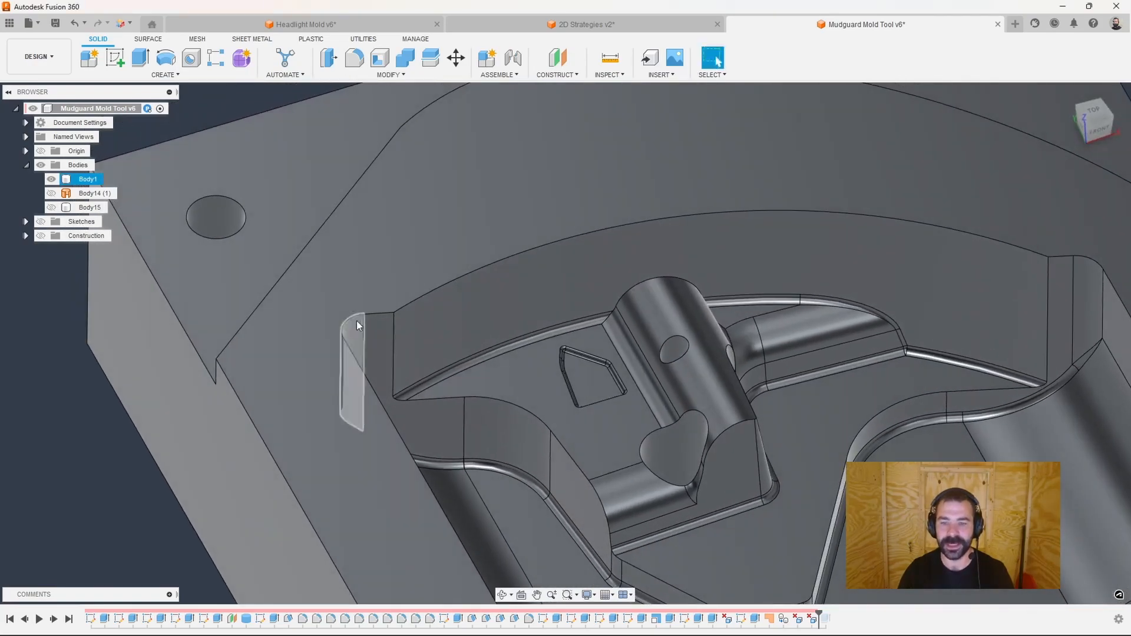
Switch to the Manufacture workspace and open the Steep and Shallow operation in Setup1 for editing.
{"action": "left_click", "coordinate": [39, 57]}
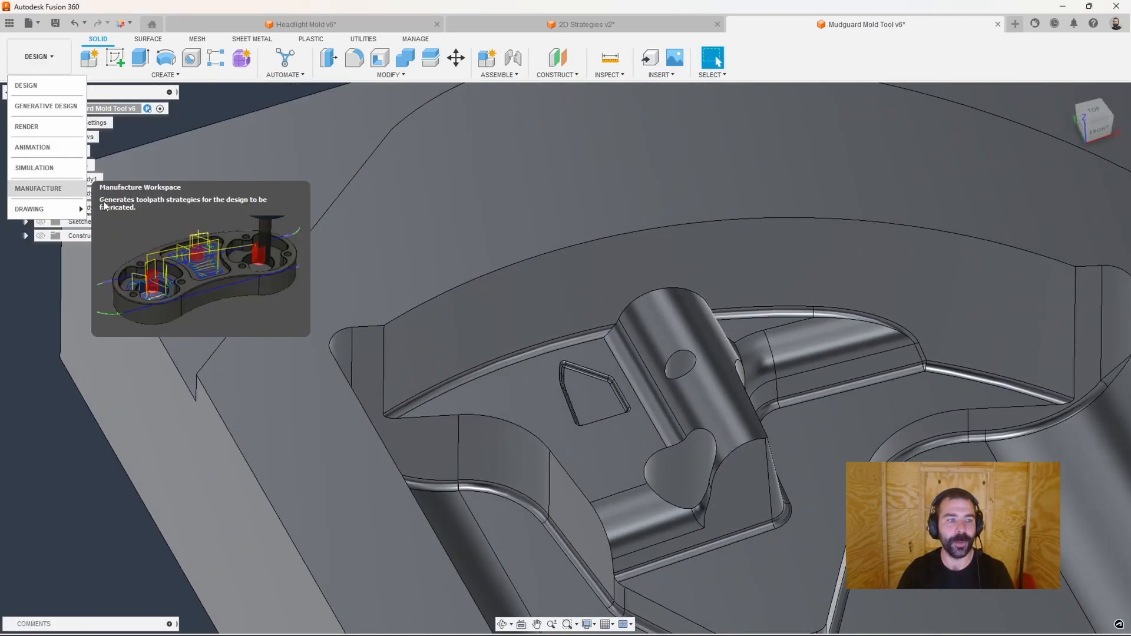
{"action": "left_click", "coordinate": [37, 184]}
{"action": "left_click", "coordinate": [93, 207]}
{"action": "left_click", "coordinate": [91, 221]}
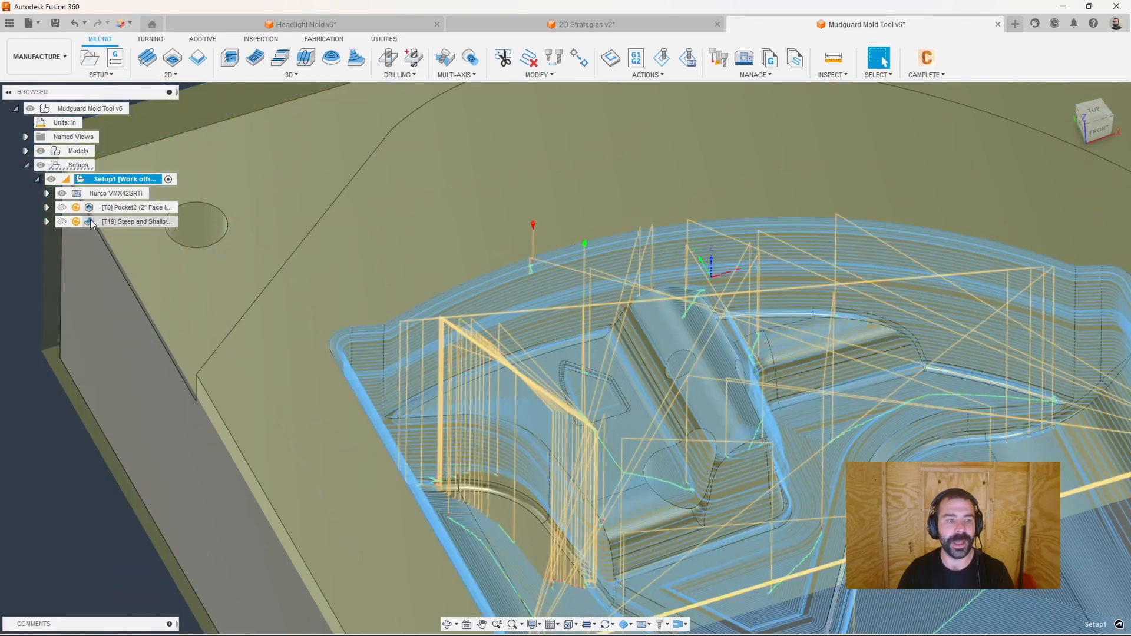
{"action": "double_click", "coordinate": [91, 222]}
{"action": "scroll", "coordinate": [324, 246], "scroll_direction": "down", "scroll_amount": 3}
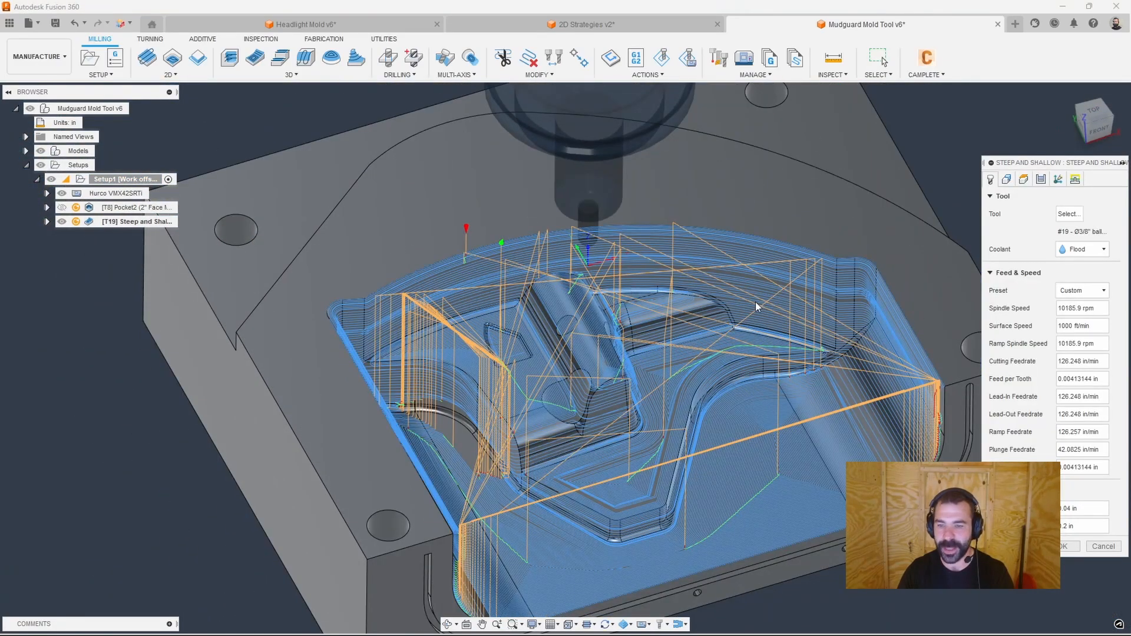
Override the Steep and Shallow model with Body14 (1) and Body15, and regenerate the toolpath.
{"action": "left_click", "coordinate": [1007, 179]}
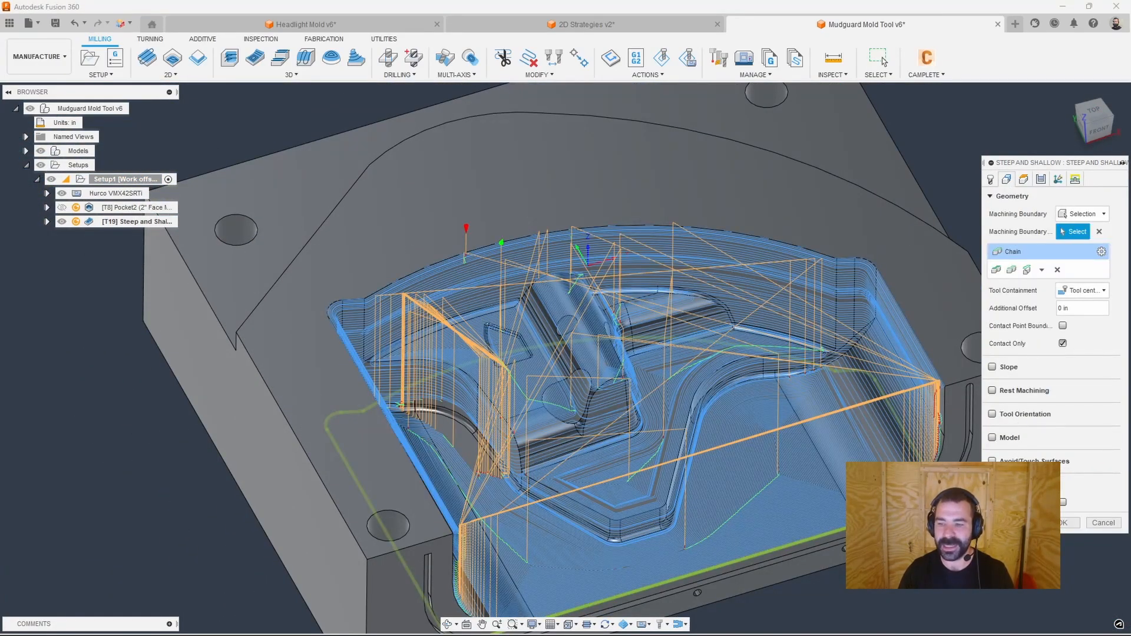
{"action": "left_click", "coordinate": [992, 437]}
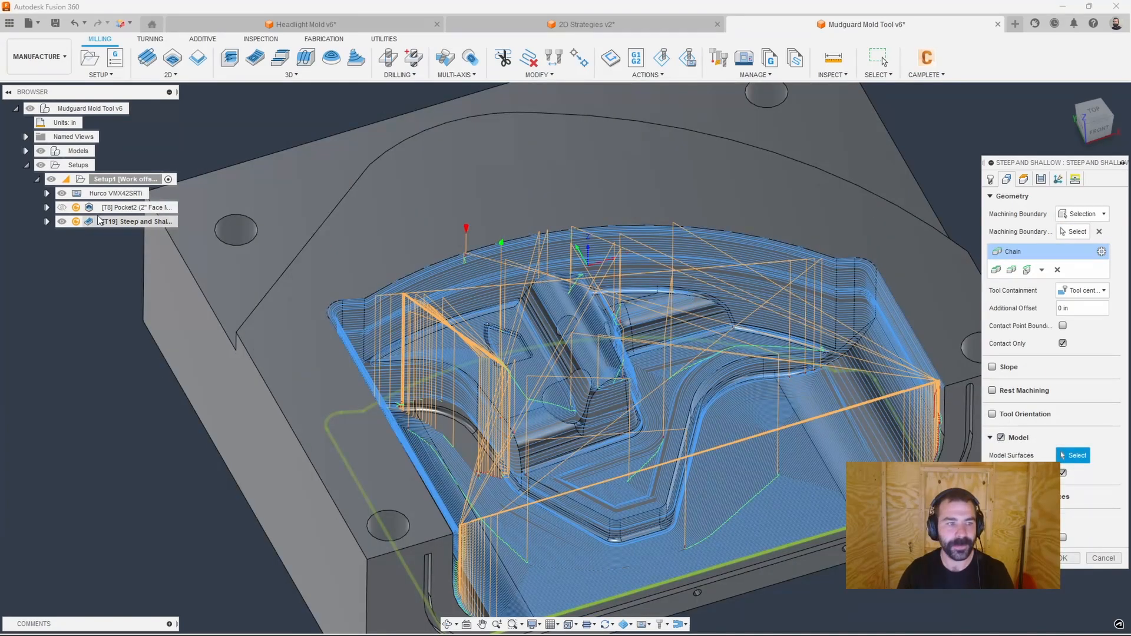
{"action": "left_click", "coordinate": [27, 150]}
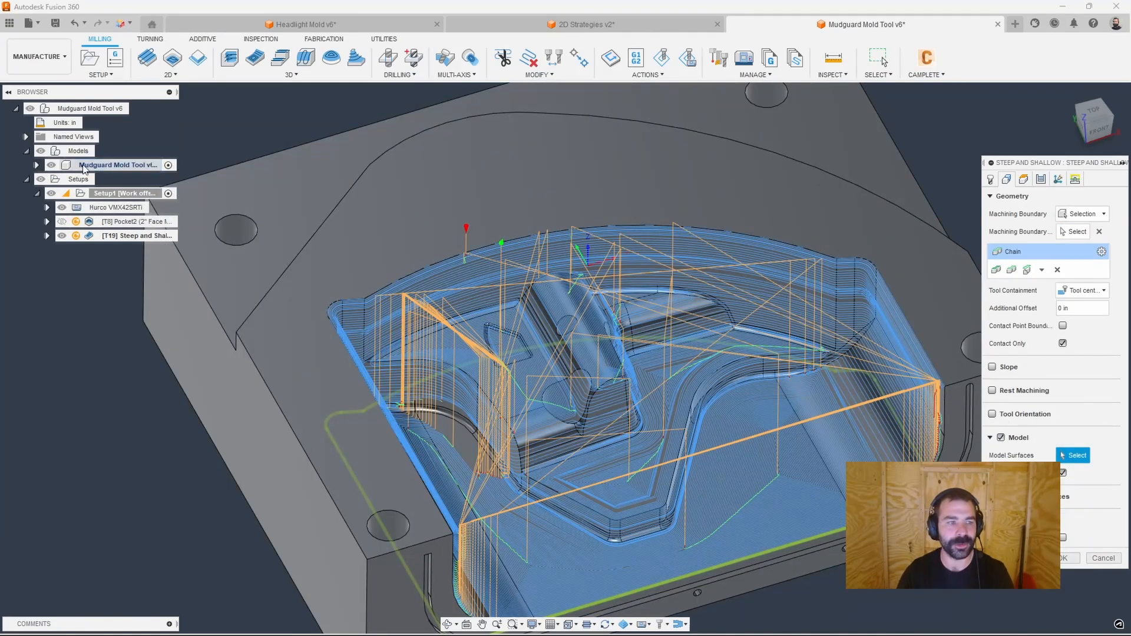
{"action": "left_click", "coordinate": [36, 165]}
{"action": "left_click", "coordinate": [47, 207]}
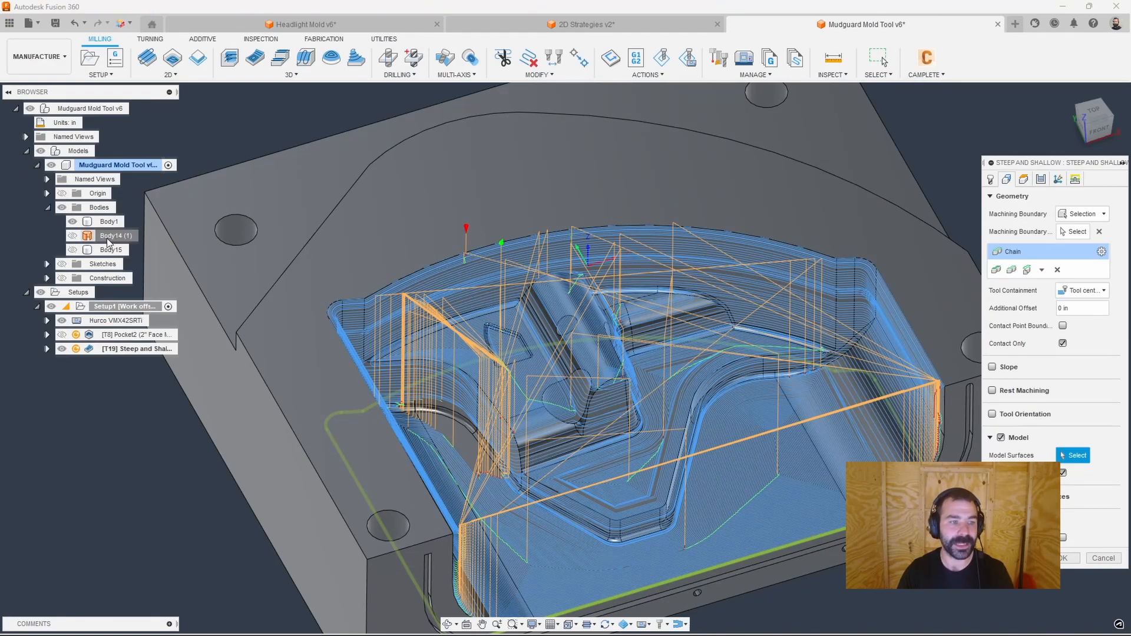
{"action": "left_click", "coordinate": [113, 236]}
{"action": "left_click", "coordinate": [111, 250]}
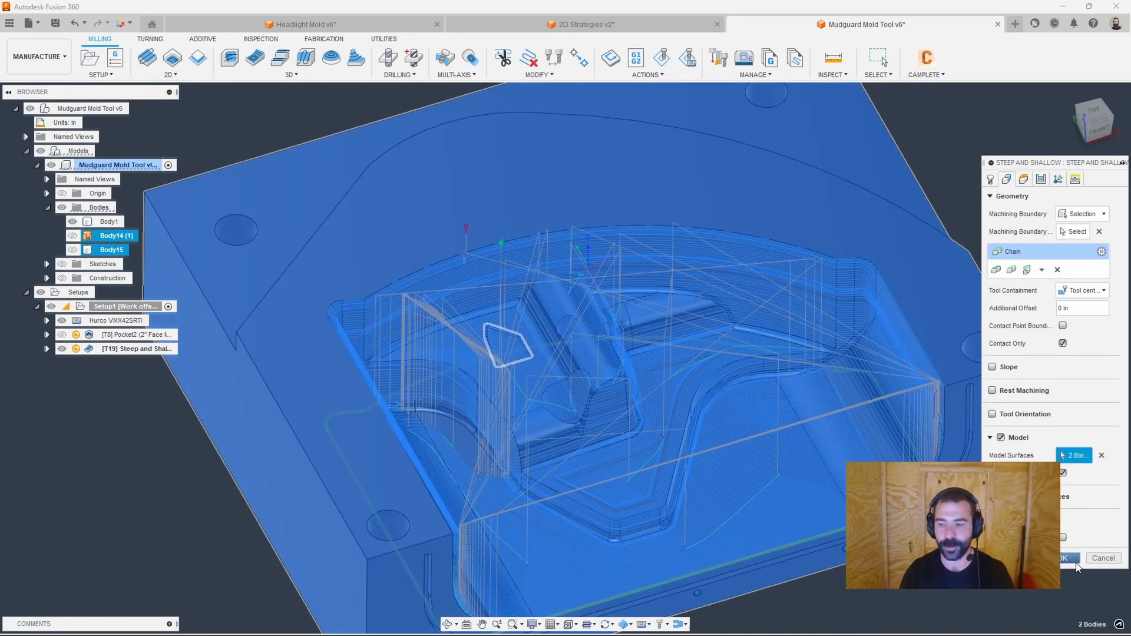
{"action": "left_click", "coordinate": [1070, 559]}
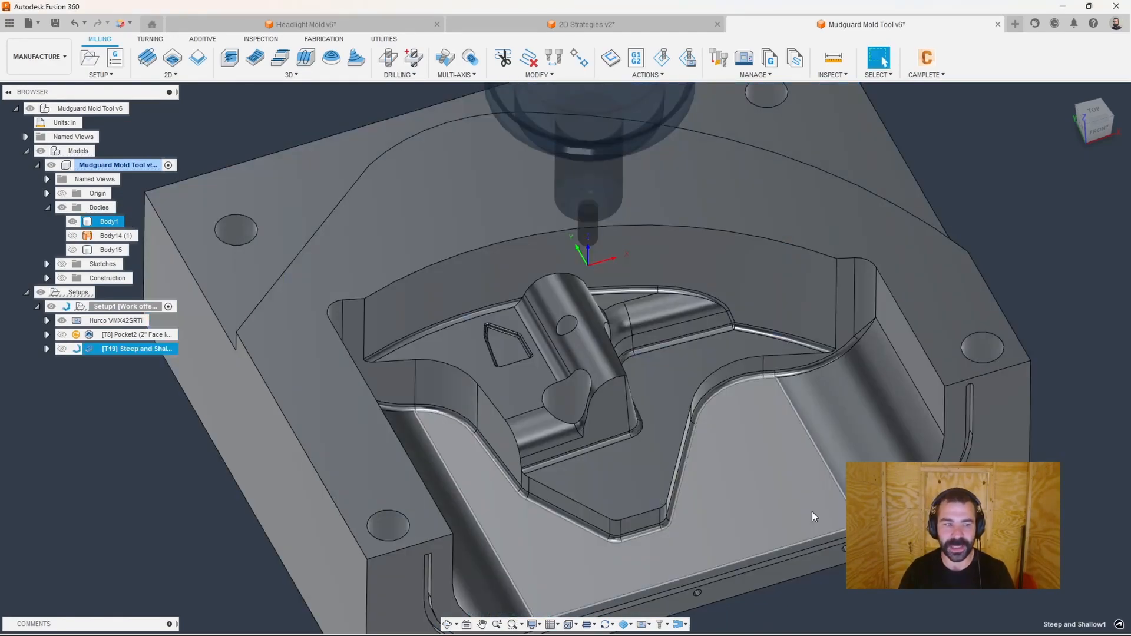
Examine the regenerated Steep and Shallow toolpath around the boss holes and the patched pocket.
{"action": "scroll", "coordinate": [570, 377], "scroll_direction": "up", "scroll_amount": 4}
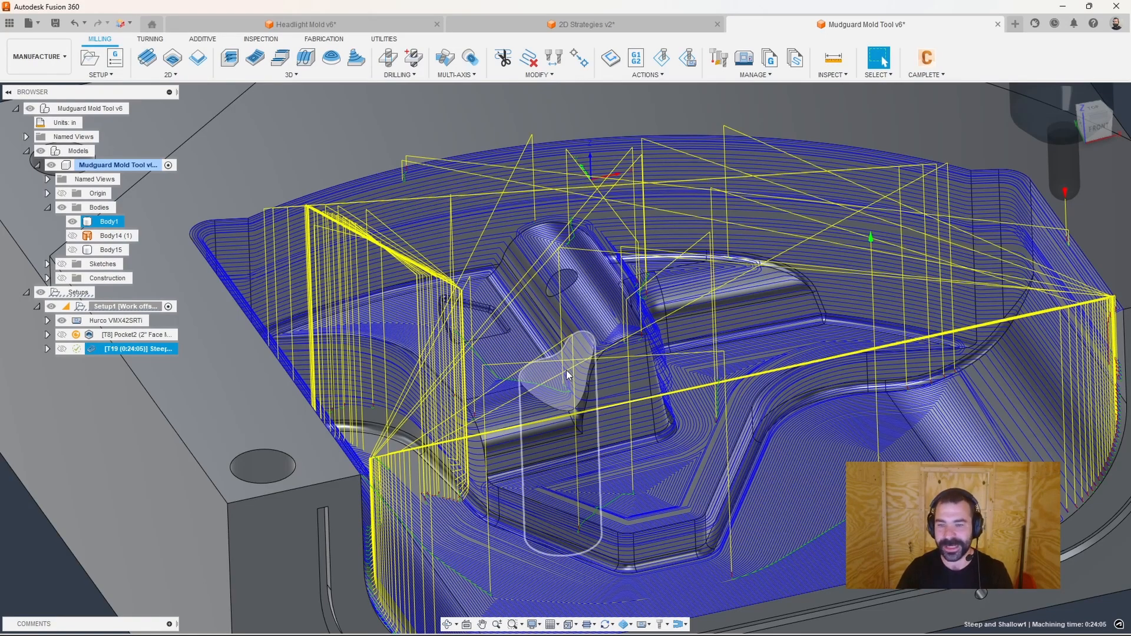
{"action": "scroll", "coordinate": [568, 371], "scroll_direction": "down", "scroll_amount": 5}
{"action": "scroll", "coordinate": [571, 366], "scroll_direction": "up", "scroll_amount": 3}
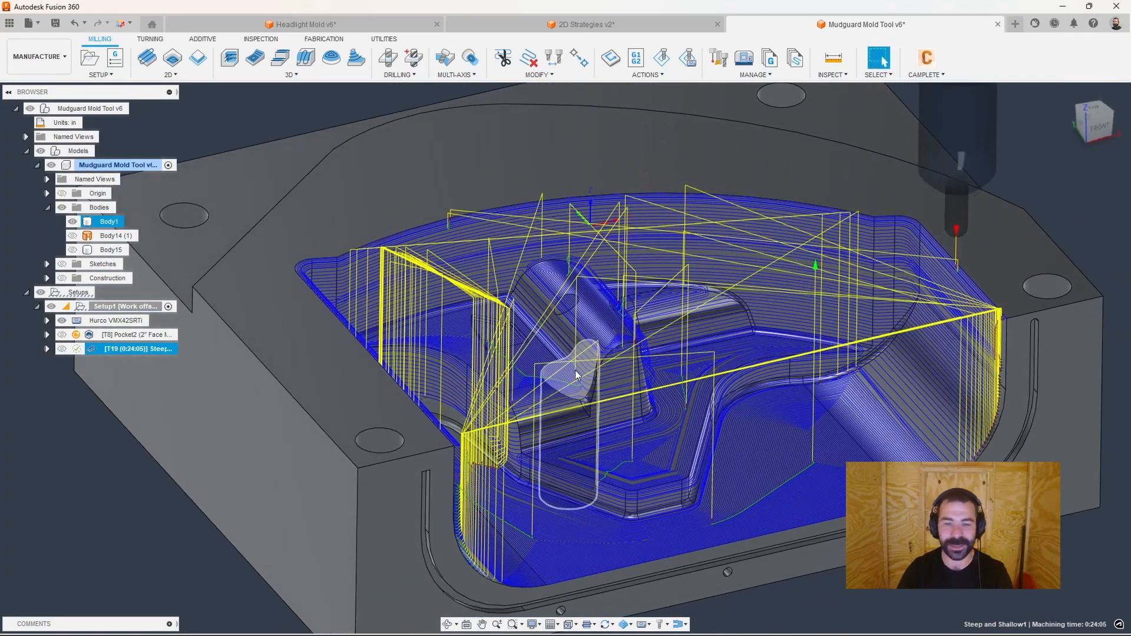